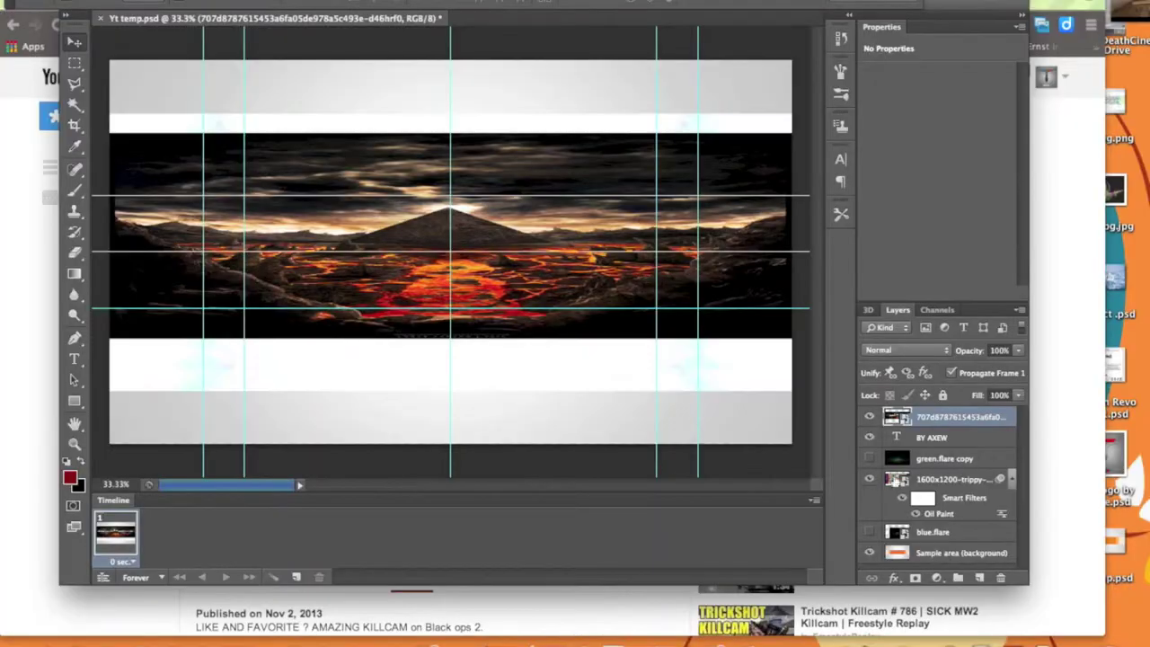
Move the 1600x1200-trippy wallpaper layer to the top of the layer stack.
{"action": "left_click_drag", "start_coordinate": [953, 479], "coordinate": [952, 413]}
{"action": "right_click", "coordinate": [898, 417]}
{"action": "left_click", "coordinate": [947, 303]}
{"action": "left_click", "coordinate": [889, 167]}
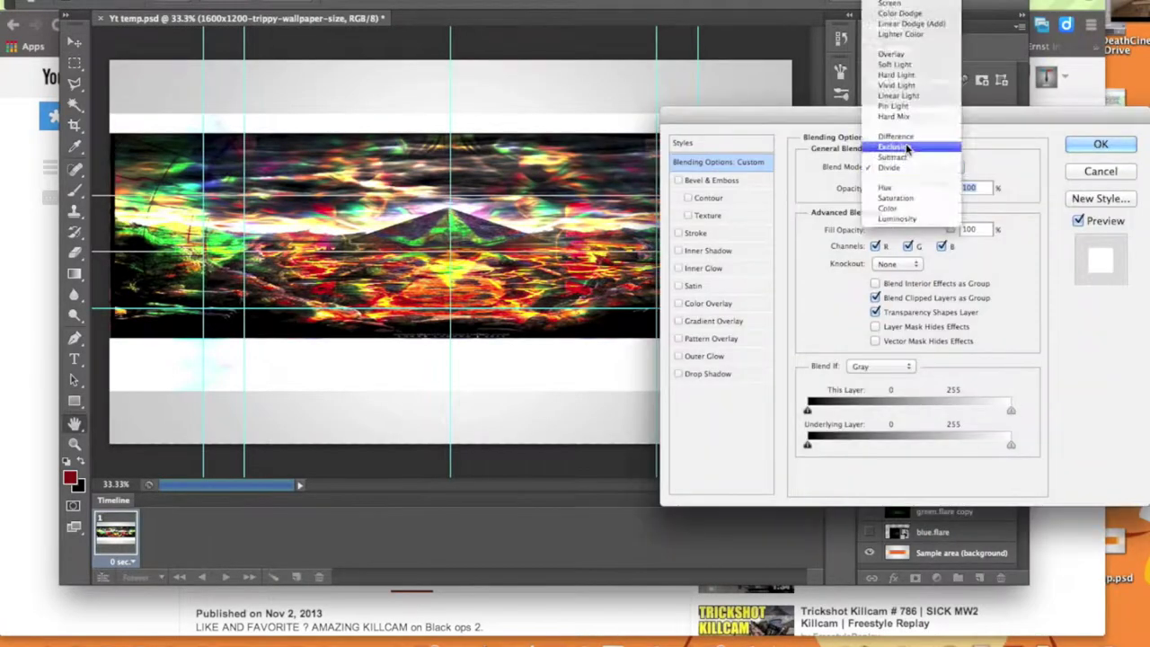
{"action": "left_click", "coordinate": [890, 167]}
{"action": "left_click", "coordinate": [889, 167]}
{"action": "left_click", "coordinate": [887, 383]}
{"action": "left_click", "coordinate": [898, 168]}
{"action": "left_click", "coordinate": [898, 168]}
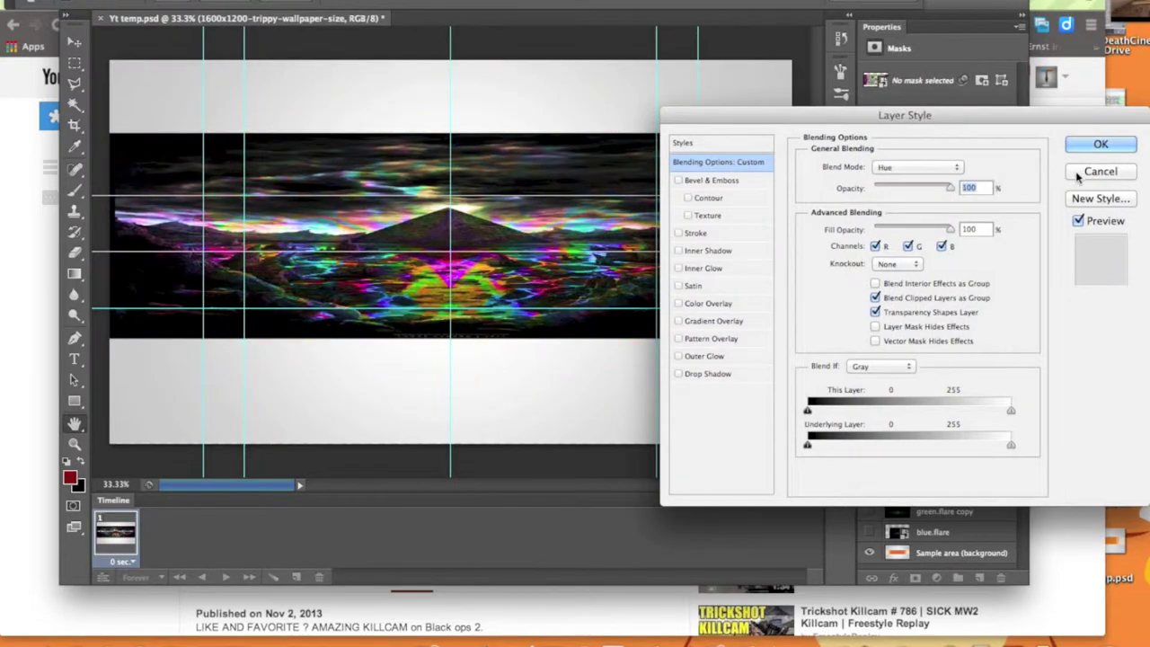
{"action": "left_click", "coordinate": [1100, 171]}
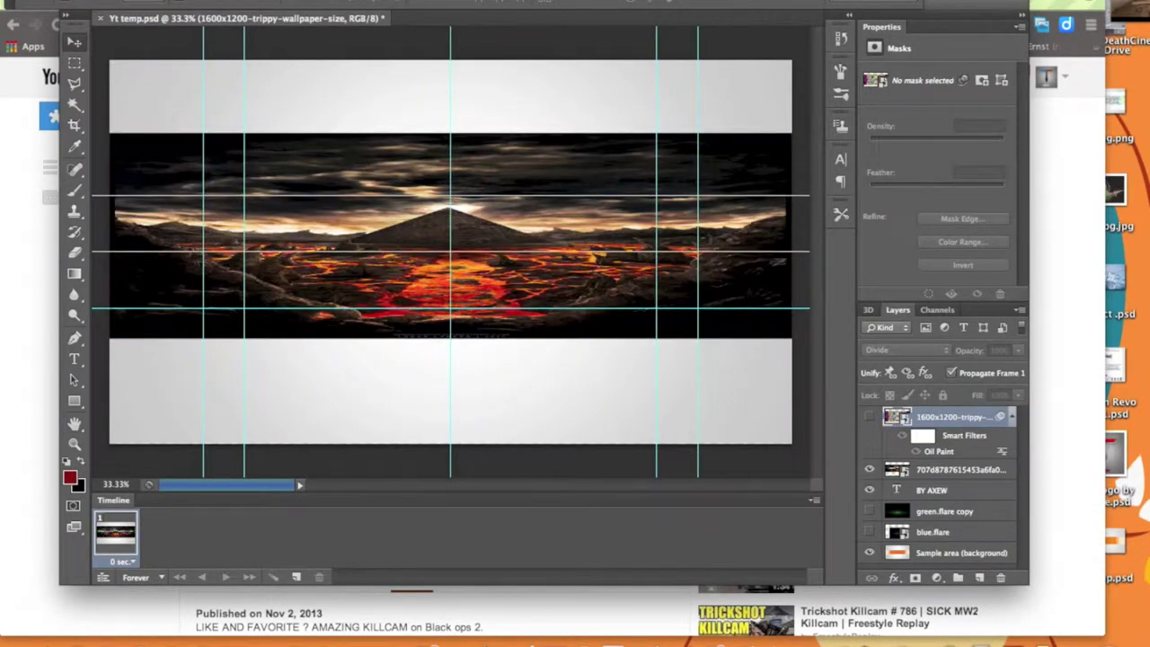
Open UltraZDesign 200 Subs EX Pack.psd and expand its nested groups down to the CC colour-correction groups.
{"action": "left_click", "coordinate": [125, 2]}
{"action": "mouse_move", "coordinate": [162, 54]}
{"action": "left_click", "coordinate": [539, 105]}
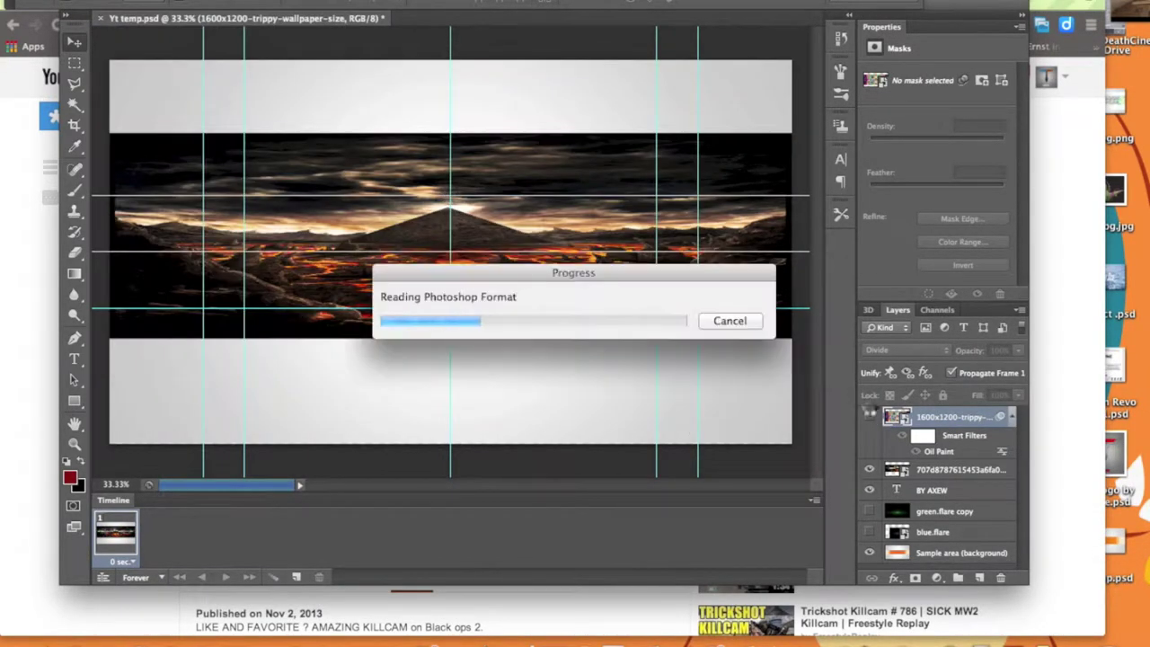
{"action": "left_click", "coordinate": [690, 229]}
{"action": "left_click", "coordinate": [887, 416]}
{"action": "left_click", "coordinate": [942, 434]}
{"action": "left_click", "coordinate": [901, 434]}
{"action": "left_click", "coordinate": [928, 473]}
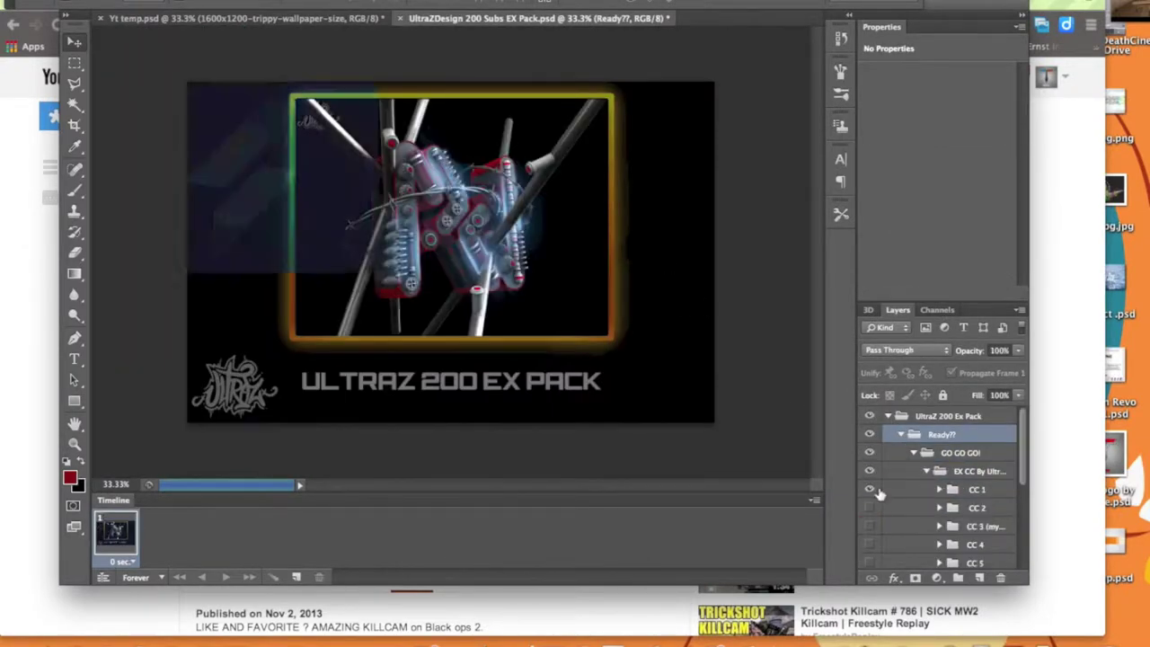
Duplicate all the CC colour-correction groups from the pack into Yt temp.psd.
{"action": "left_click", "coordinate": [979, 488]}
{"action": "left_click", "coordinate": [979, 475], "text": "shift"}
{"action": "right_click", "coordinate": [958, 449]}
{"action": "right_click", "coordinate": [988, 449]}
{"action": "left_click", "coordinate": [1007, 290]}
{"action": "left_click", "coordinate": [739, 242]}
Return to Yt temp.psd and show the CC 3 (my best?) group together with its "Mapa de" adjustment layer.
{"action": "left_click", "coordinate": [324, 18]}
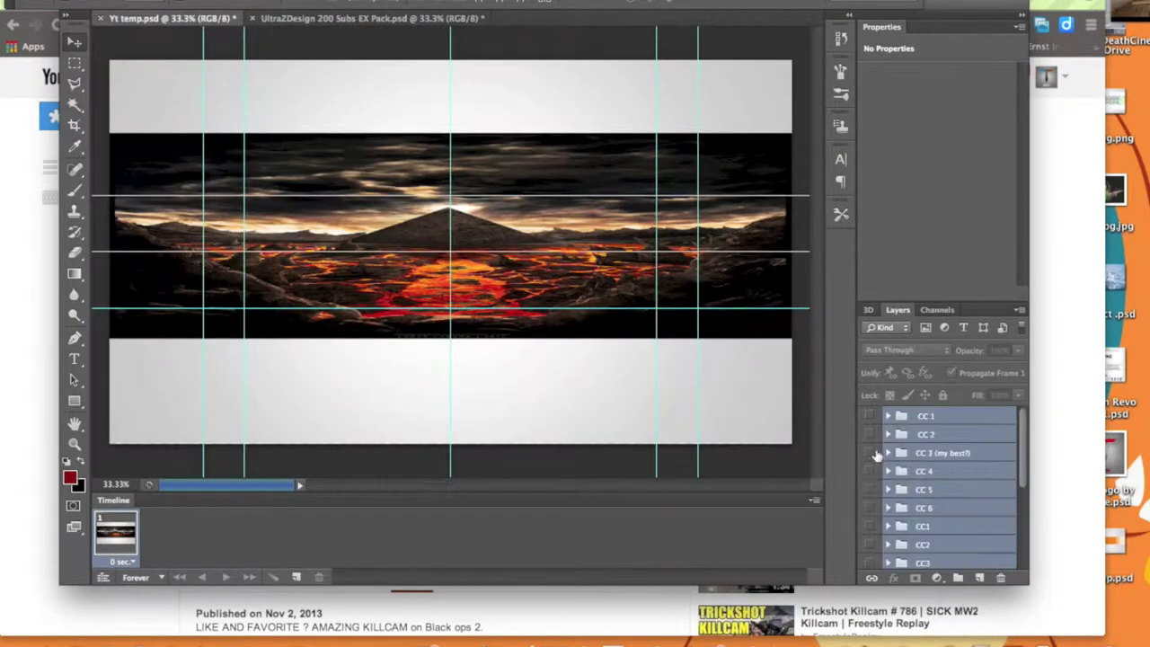
{"action": "left_click", "coordinate": [888, 442]}
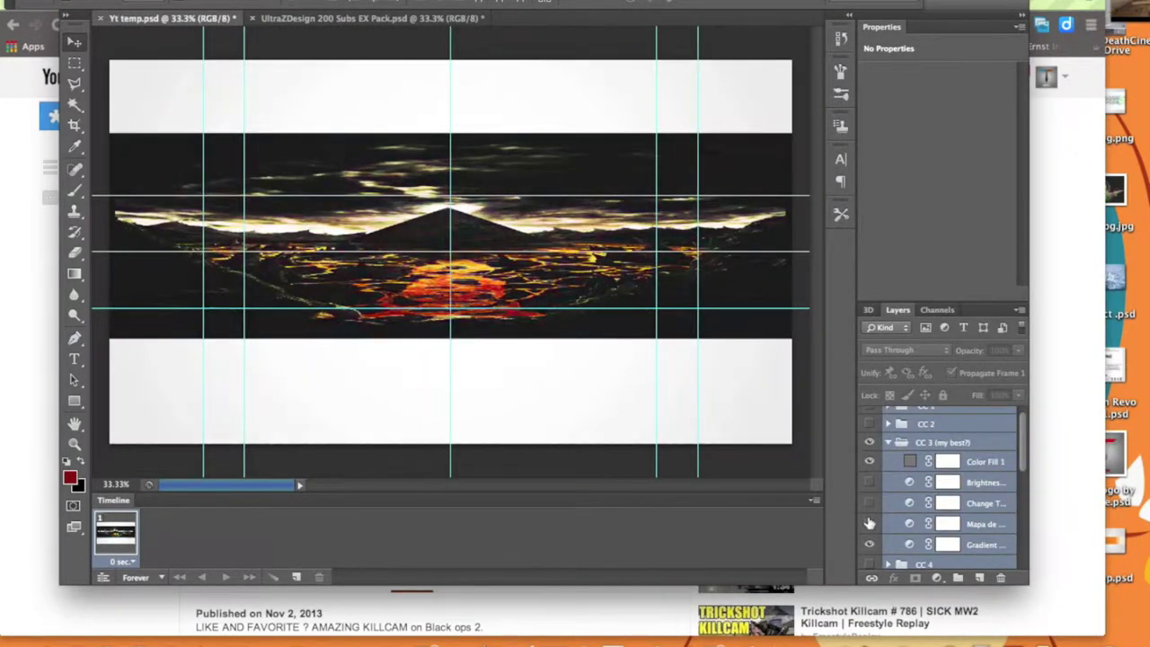
{"action": "left_click", "coordinate": [869, 522]}
Place the Xeus-Logo image from the desktop into the document and scale it down to about half size around the vertical centre guide.
{"action": "key", "text": "F11"}
{"action": "left_click_drag", "start_coordinate": [770, 296], "coordinate": [449, 260]}
{"action": "left_click_drag", "start_coordinate": [707, 122], "coordinate": [527, 185]}
{"action": "key", "text": "ctrl+z"}
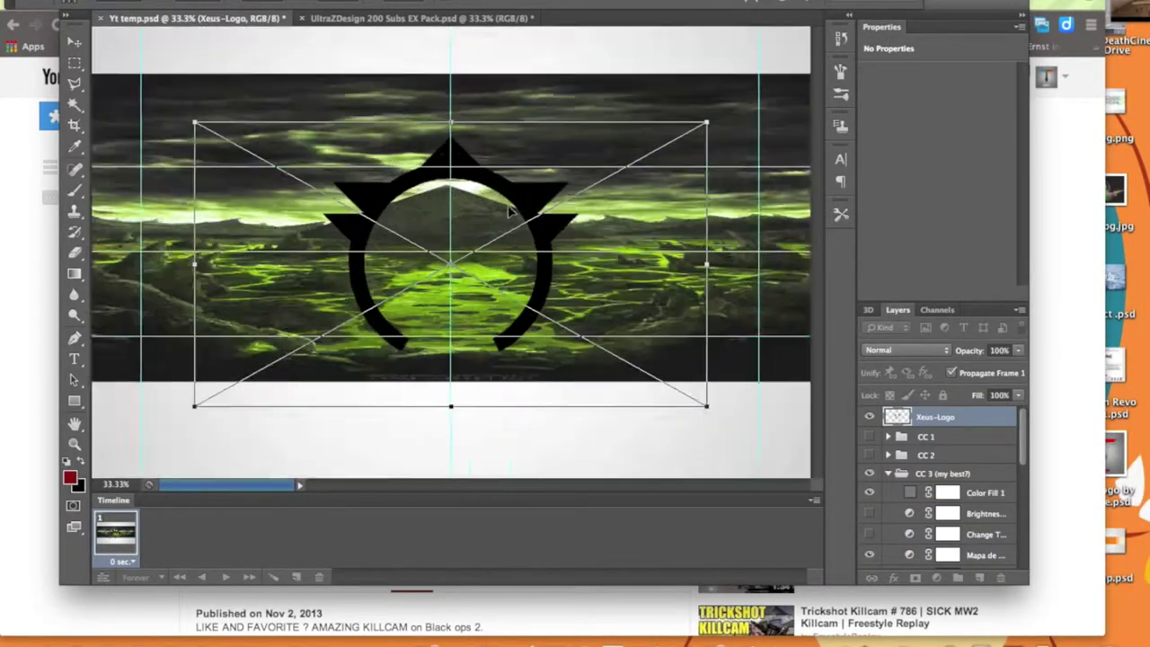
{"action": "key", "text": "ctrl+plus"}
{"action": "left_click_drag", "start_coordinate": [102, 72], "coordinate": [575, 306]}
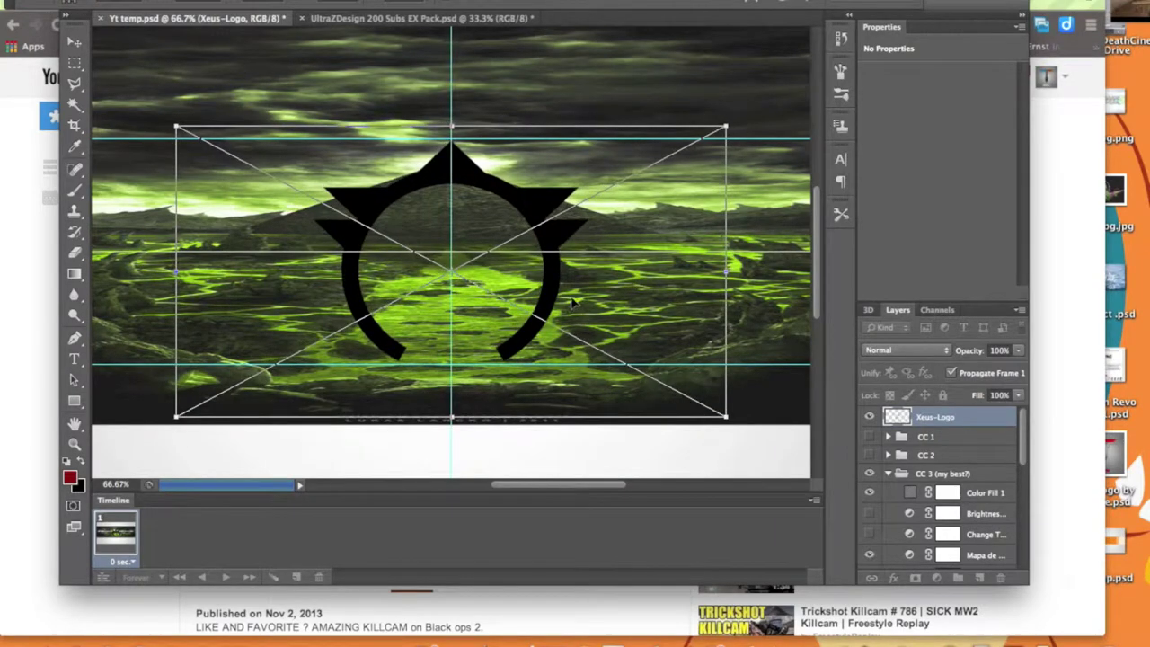
{"action": "key", "text": "Return"}
Try to erase the logo's right half along the centre guide and shift the remaining half left.
{"action": "key", "text": "e"}
{"action": "scroll", "coordinate": [454, 180], "scroll_direction": "up", "scroll_amount": 3}
{"action": "mouse_move", "coordinate": [461, 199]}
{"action": "left_mouse_down"}
{"action": "mouse_move", "coordinate": [566, 157]}
{"action": "mouse_move", "coordinate": [567, 206]}
{"action": "left_mouse_up"}
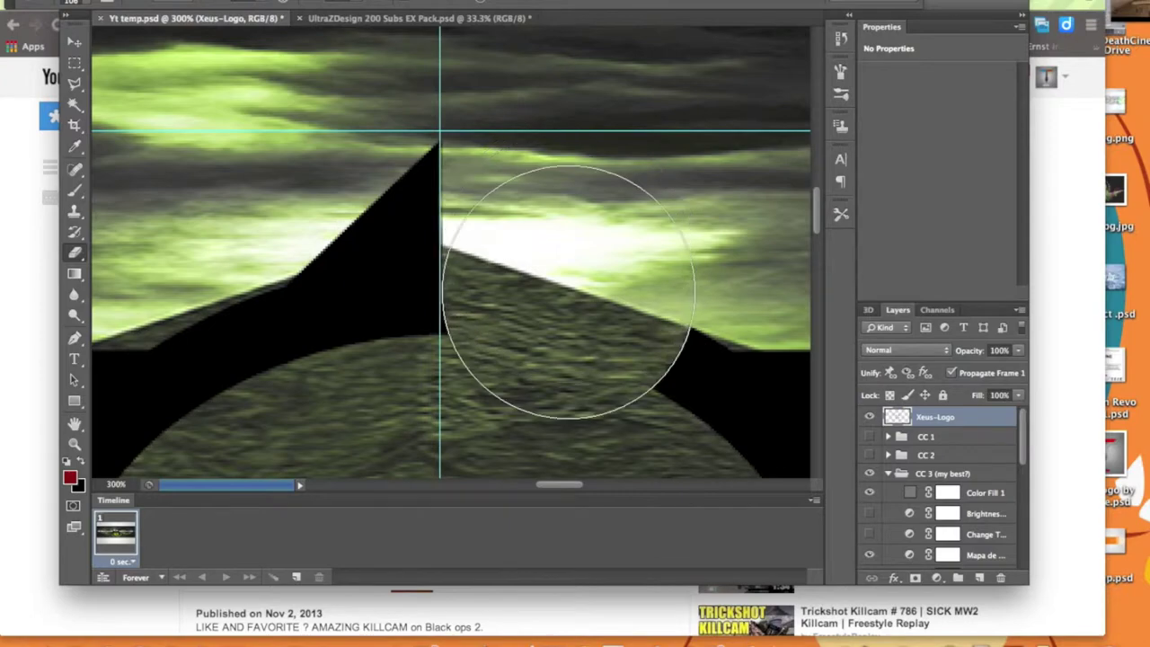
{"action": "scroll", "coordinate": [568, 323], "scroll_direction": "down", "scroll_amount": 5}
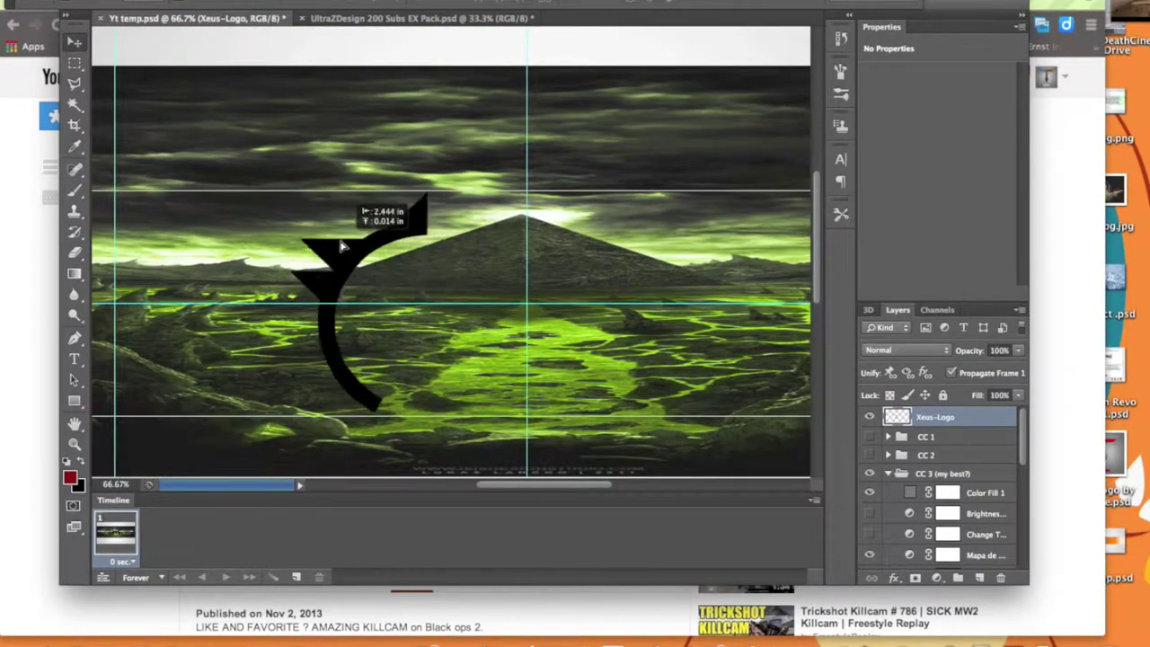
{"action": "left_click_drag", "start_coordinate": [341, 246], "coordinate": [320, 249]}
{"action": "scroll", "coordinate": [321, 248], "scroll_direction": "up", "scroll_amount": 5}
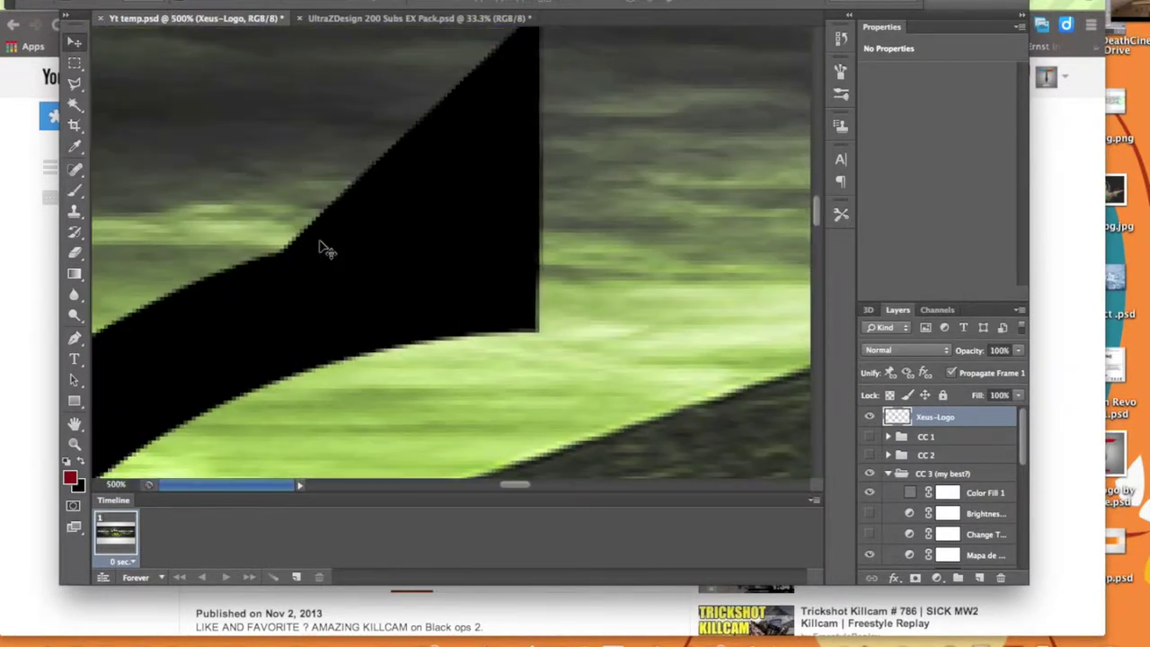
Erase the right half of the Xeus logo cleanly along the vertical centre guide.
{"action": "left_click", "coordinate": [76, 255]}
{"action": "scroll", "coordinate": [667, 333], "scroll_direction": "down", "scroll_amount": 4}
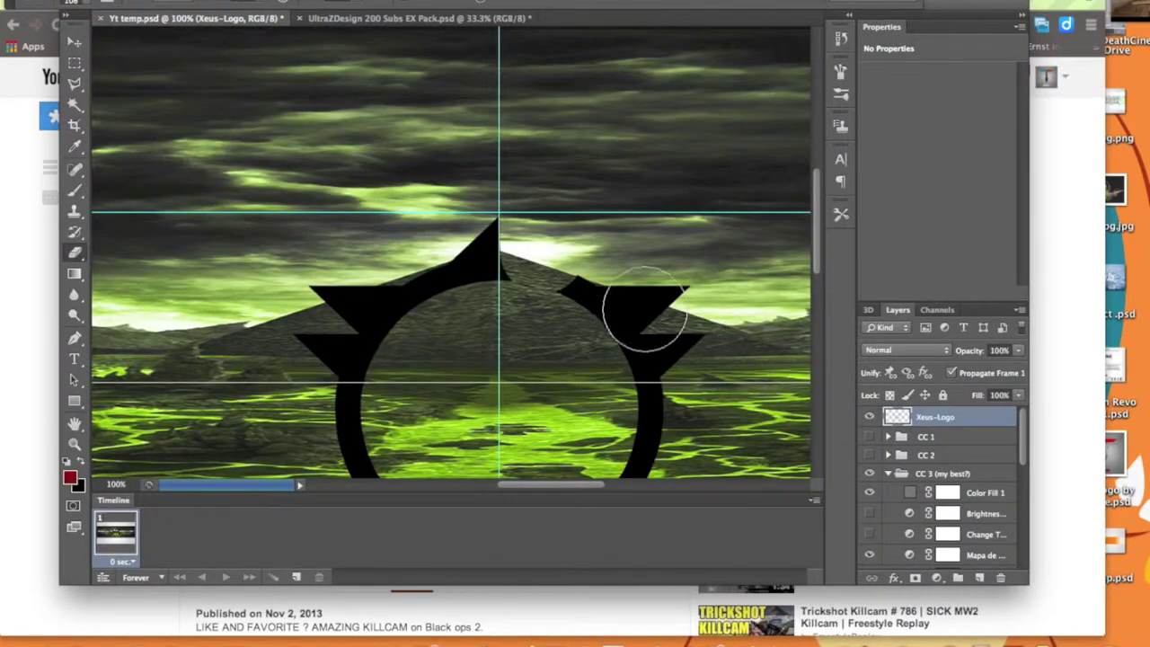
{"action": "key", "text": "super+equal"}
{"action": "key", "text": "super+equal"}
{"action": "key", "text": "super+equal"}
{"action": "scroll", "coordinate": [719, 373], "scroll_direction": "right", "scroll_amount": 9}
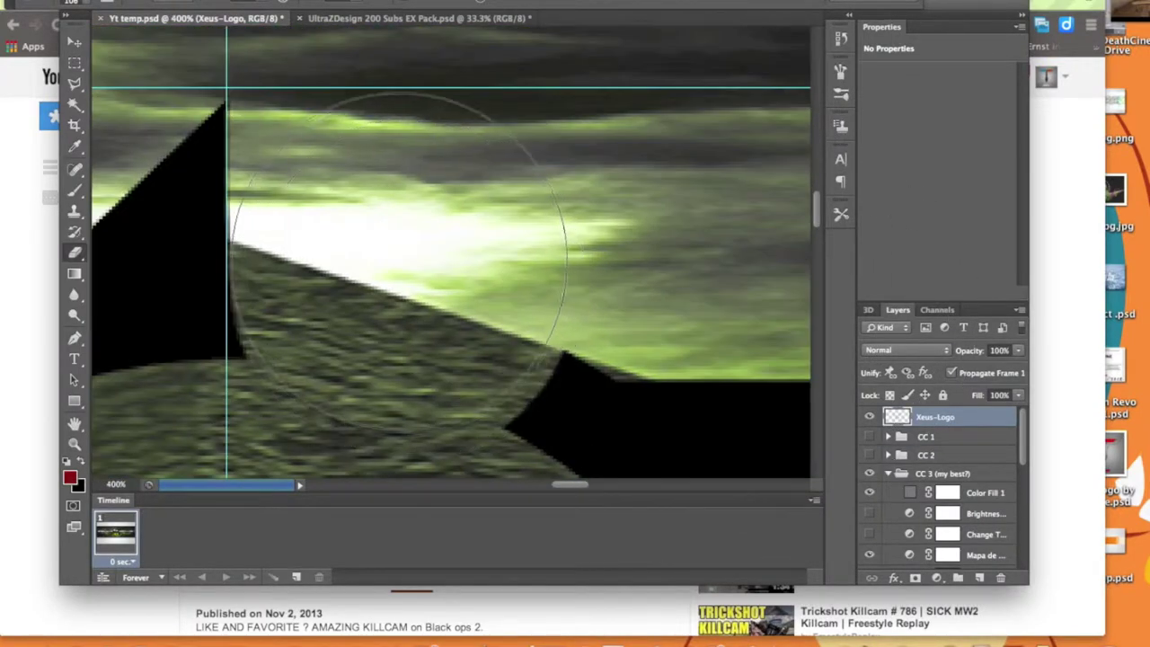
{"action": "key", "text": "super+minus"}
{"action": "key", "text": "super+minus"}
{"action": "key", "text": "super+minus"}
{"action": "key", "text": "super+minus"}
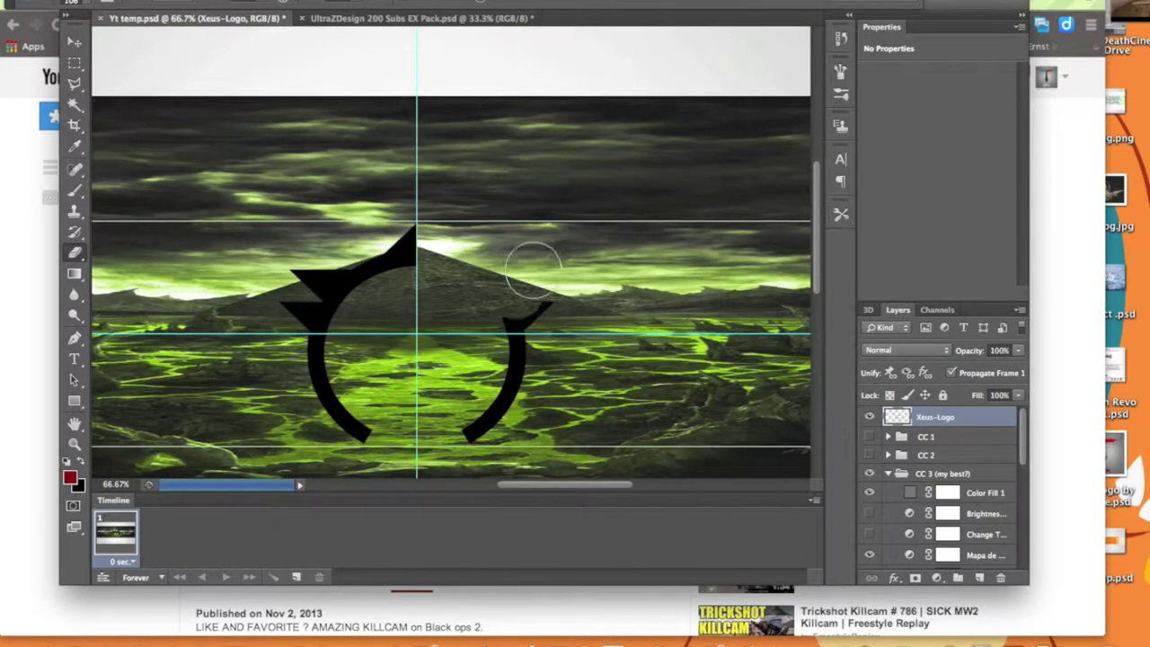
Move the remaining logo half to the left, well clear of the volcano and the centre guide.
{"action": "left_click_drag", "start_coordinate": [320, 272], "coordinate": [136, 272]}
{"action": "scroll", "coordinate": [223, 336], "scroll_direction": "up", "scroll_amount": 4}
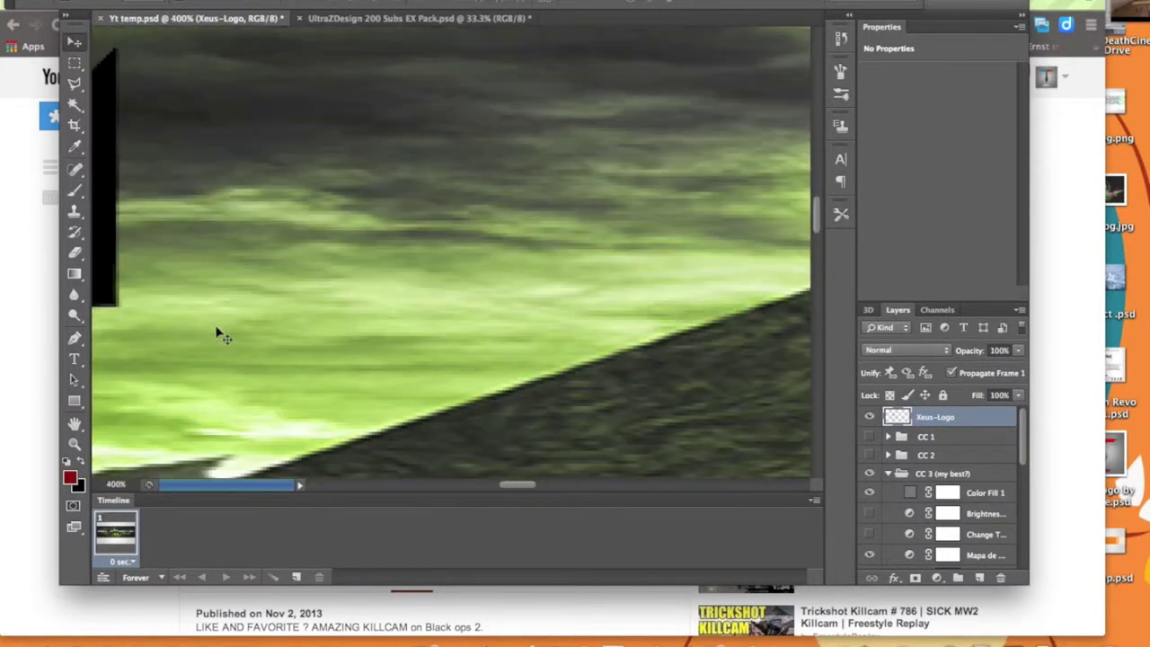
{"action": "key", "text": "super+minus"}
{"action": "key", "text": "super+minus"}
{"action": "key", "text": "super+minus"}
{"action": "key", "text": "super+minus"}
{"action": "left_click_drag", "start_coordinate": [310, 306], "coordinate": [343, 307]}
Duplicate the Xeus-Logo layer and place the horizontally flipped copy as a mirror image right of the centre guide.
{"action": "scroll", "coordinate": [531, 325], "scroll_direction": "right", "scroll_amount": 5}
{"action": "right_click", "coordinate": [935, 416]}
{"action": "left_click", "coordinate": [761, 147]}
{"action": "left_click", "coordinate": [753, 236]}
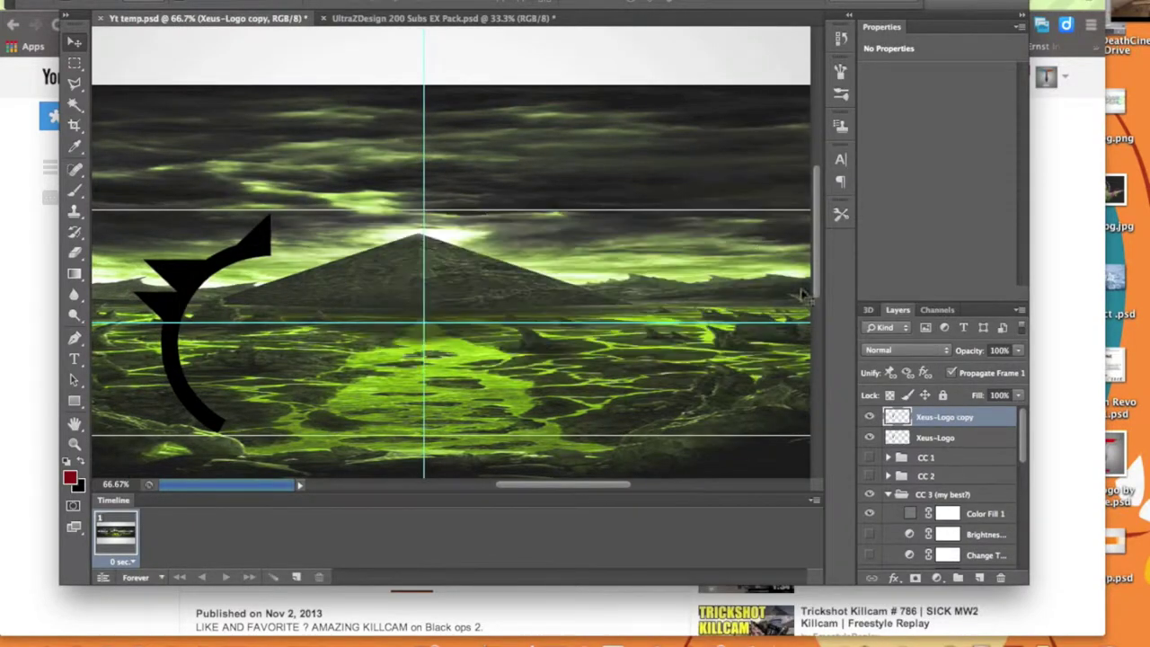
{"action": "left_click", "coordinate": [404, 521]}
{"action": "left_click_drag", "start_coordinate": [224, 360], "coordinate": [667, 359]}
Add the text XEUS in black 300 pt Kill The Noise font between the two logo halves.
{"action": "scroll", "coordinate": [667, 359], "scroll_direction": "left", "scroll_amount": 5}
{"action": "left_click", "coordinate": [74, 358]}
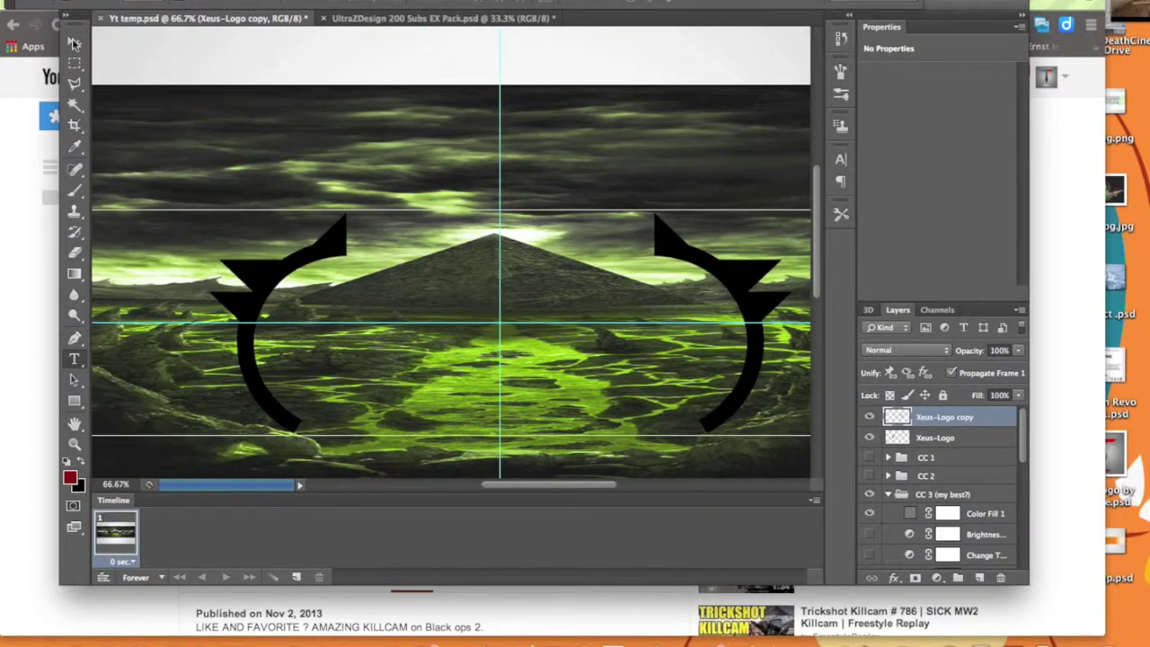
{"action": "left_click", "coordinate": [294, 108]}
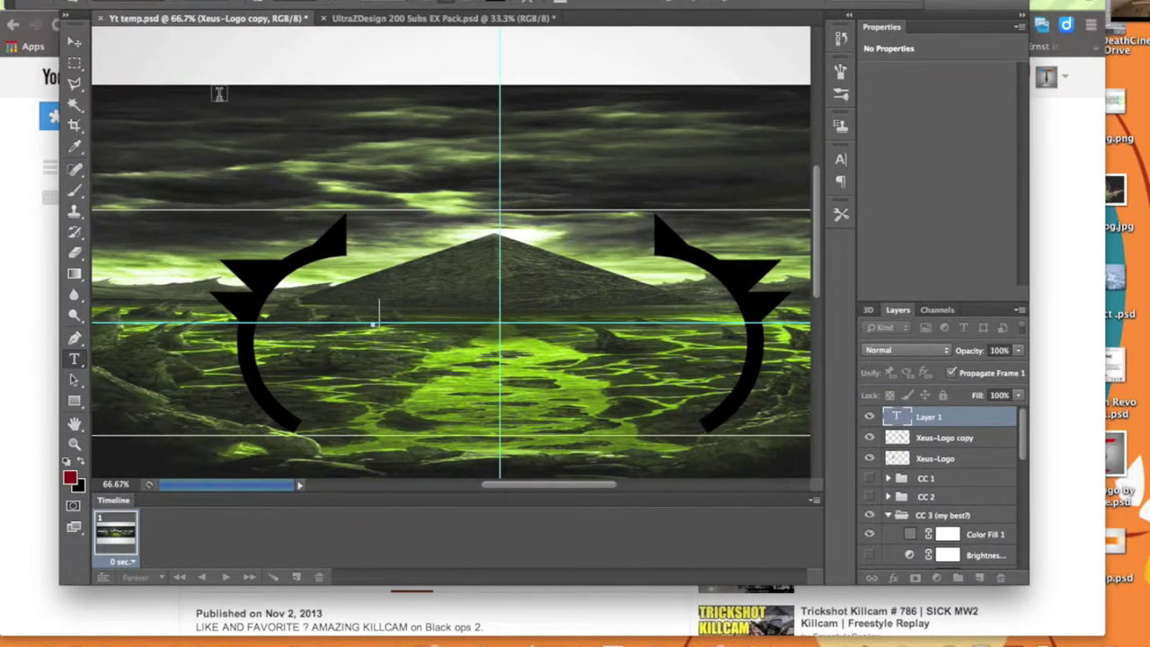
{"action": "left_click_drag", "start_coordinate": [373, 316], "coordinate": [377, 319]}
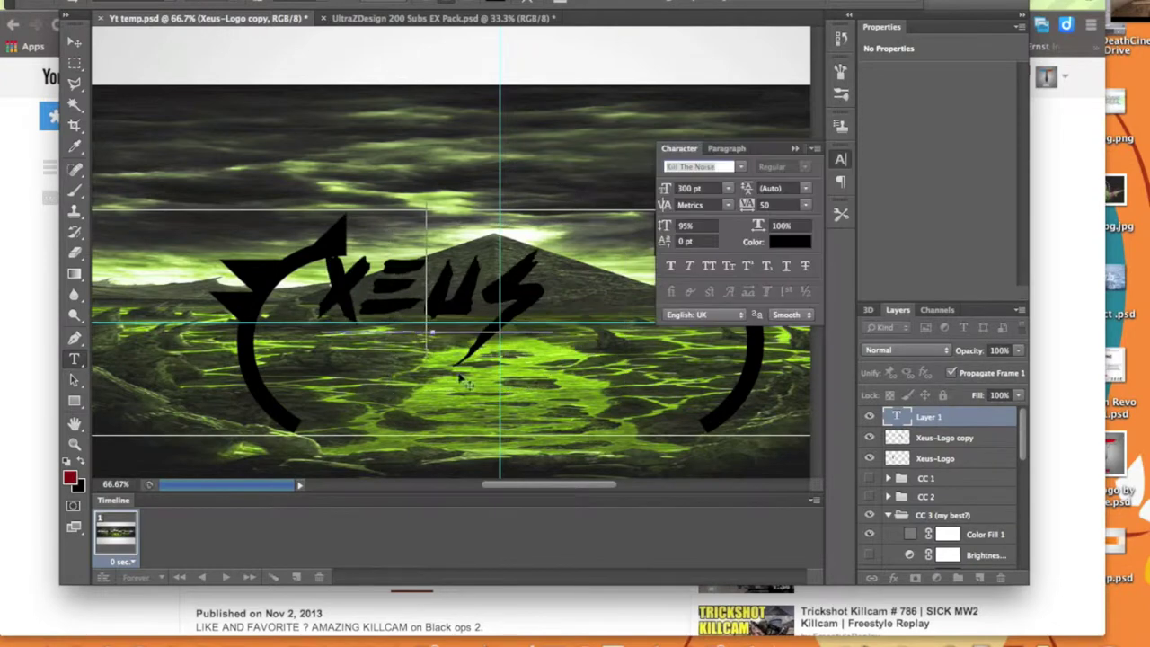
Rotate the XEUS text by about -14.3° and centre it between the logo halves.
{"action": "left_click_drag", "start_coordinate": [604, 214], "coordinate": [570, 182]}
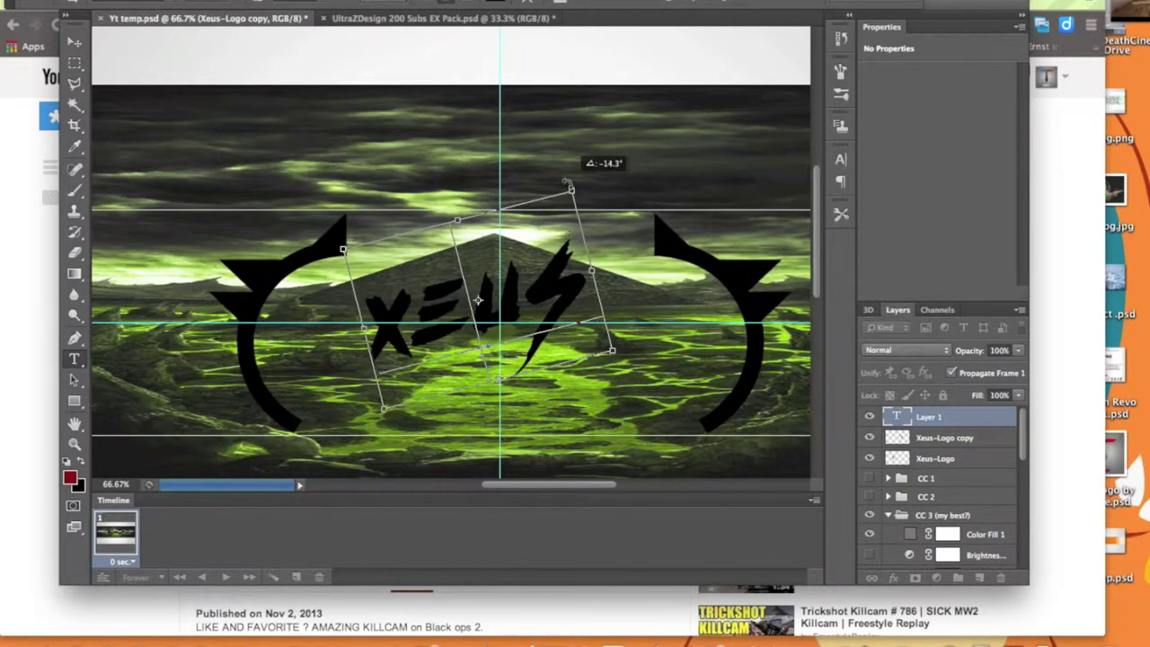
{"action": "left_click_drag", "start_coordinate": [533, 384], "coordinate": [549, 389]}
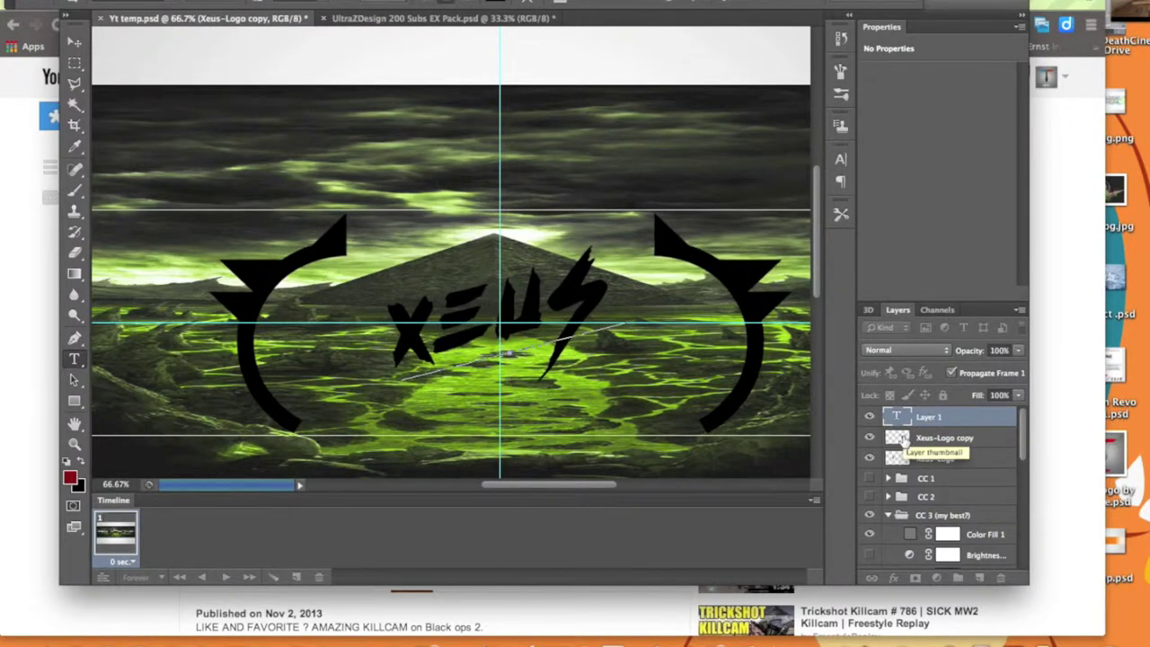
{"action": "key", "text": "Return"}
{"action": "key", "text": "super+minus"}
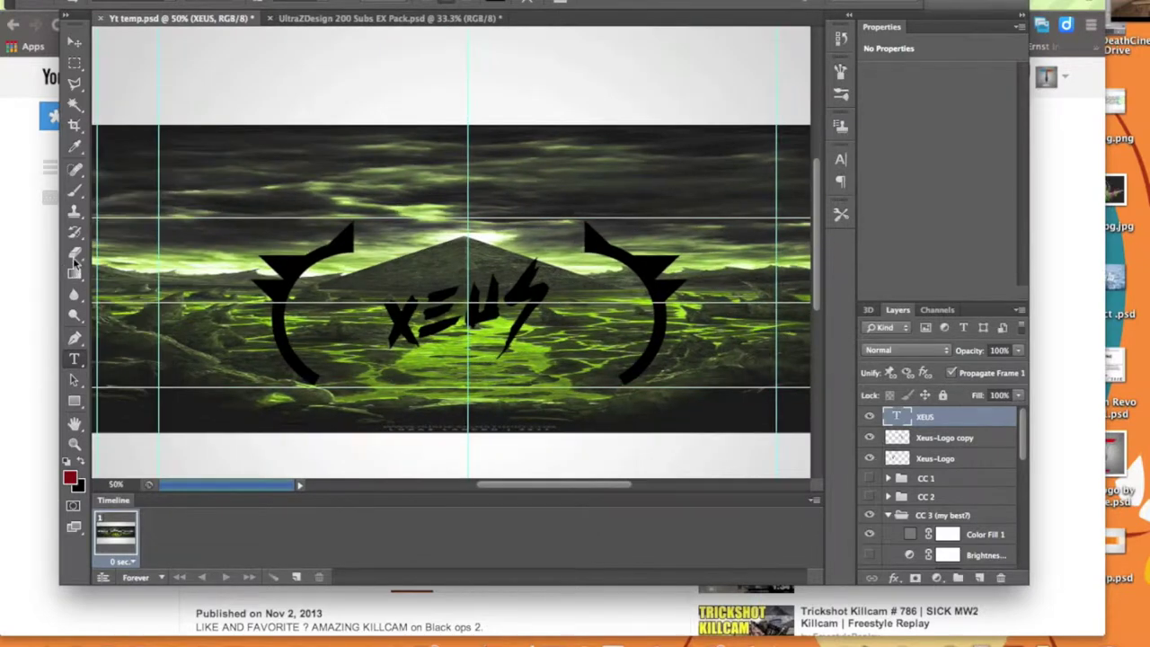
On the volcanic landscape layer, select a thin full-width strip just above the lower horizontal guide with the Rectangular Marquee.
{"action": "scroll", "coordinate": [215, 249], "scroll_direction": "left", "scroll_amount": 5}
{"action": "scroll", "coordinate": [215, 250], "scroll_direction": "down", "scroll_amount": 2}
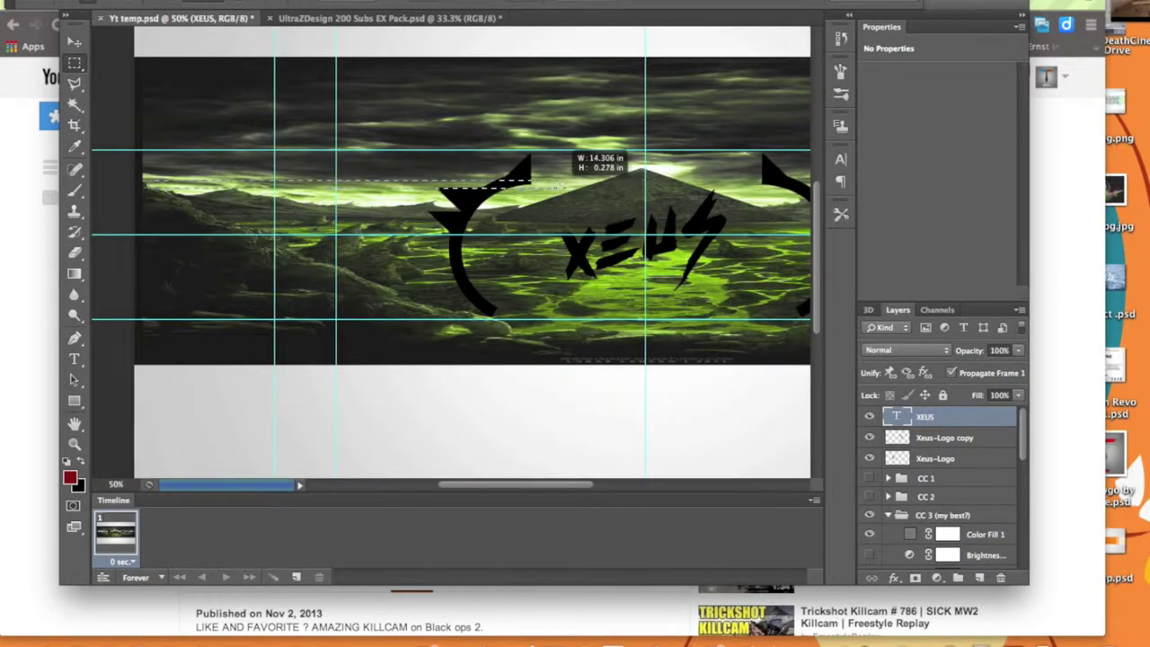
{"action": "left_click", "coordinate": [153, 171], "text": "ctrl"}
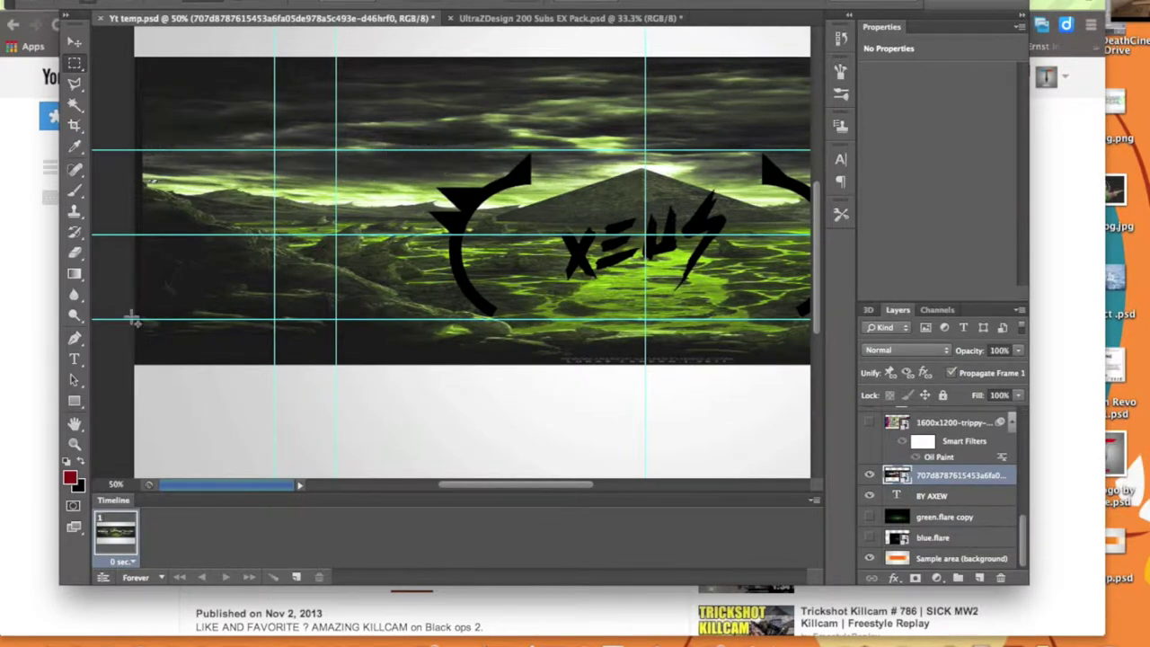
{"action": "key", "text": "ctrl+1"}
{"action": "scroll", "coordinate": [144, 320], "scroll_direction": "left", "scroll_amount": 3}
{"action": "left_click_drag", "start_coordinate": [159, 321], "coordinate": [642, 297]}
{"action": "key", "text": "ctrl+minus"}
{"action": "key", "text": "ctrl+minus"}
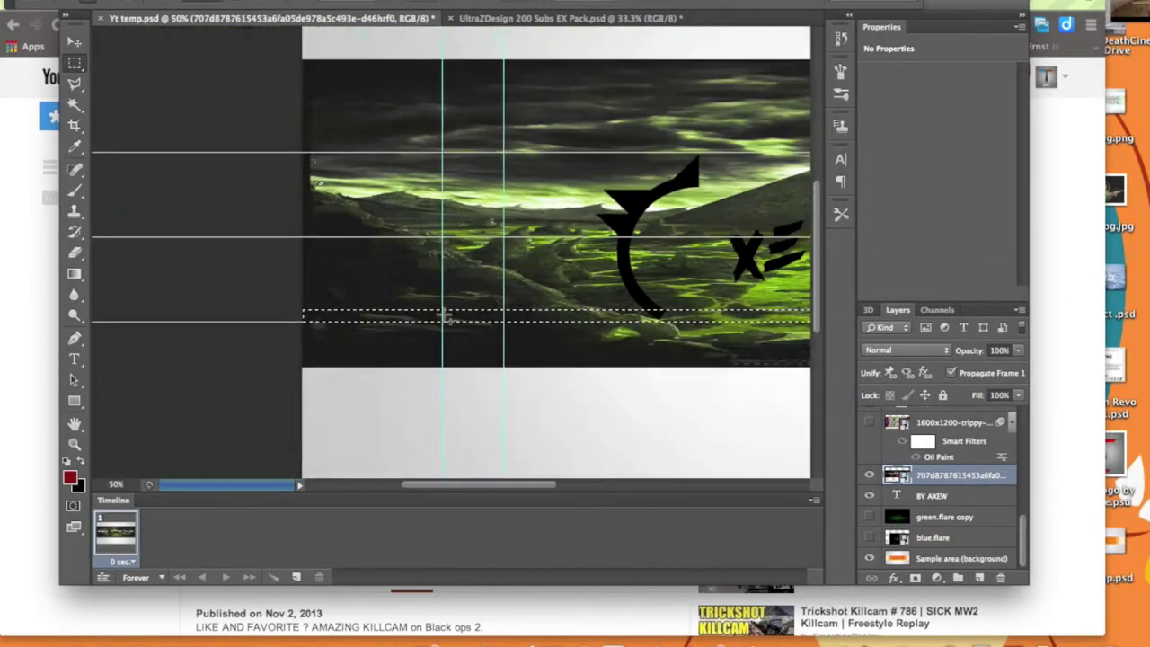
{"action": "key", "text": "ctrl+minus"}
Paste the copied strip as a new layer and move it just above the landscape's top edge.
{"action": "left_click", "coordinate": [166, 0]}
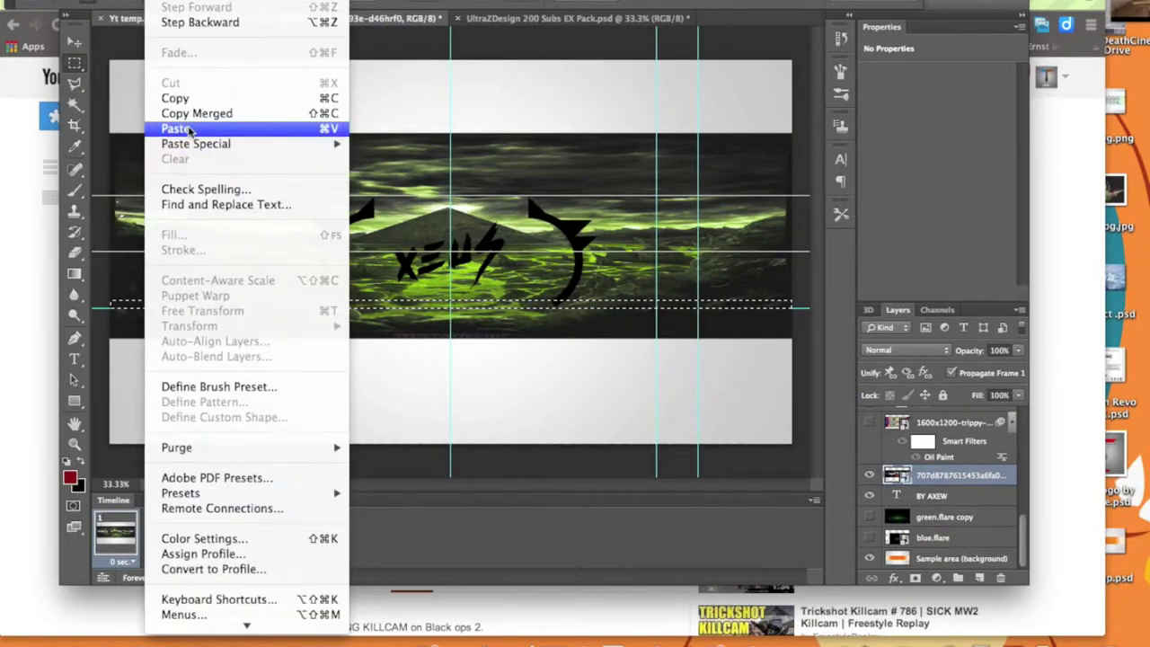
{"action": "left_click", "coordinate": [175, 128]}
{"action": "left_click_drag", "start_coordinate": [403, 261], "coordinate": [367, 111]}
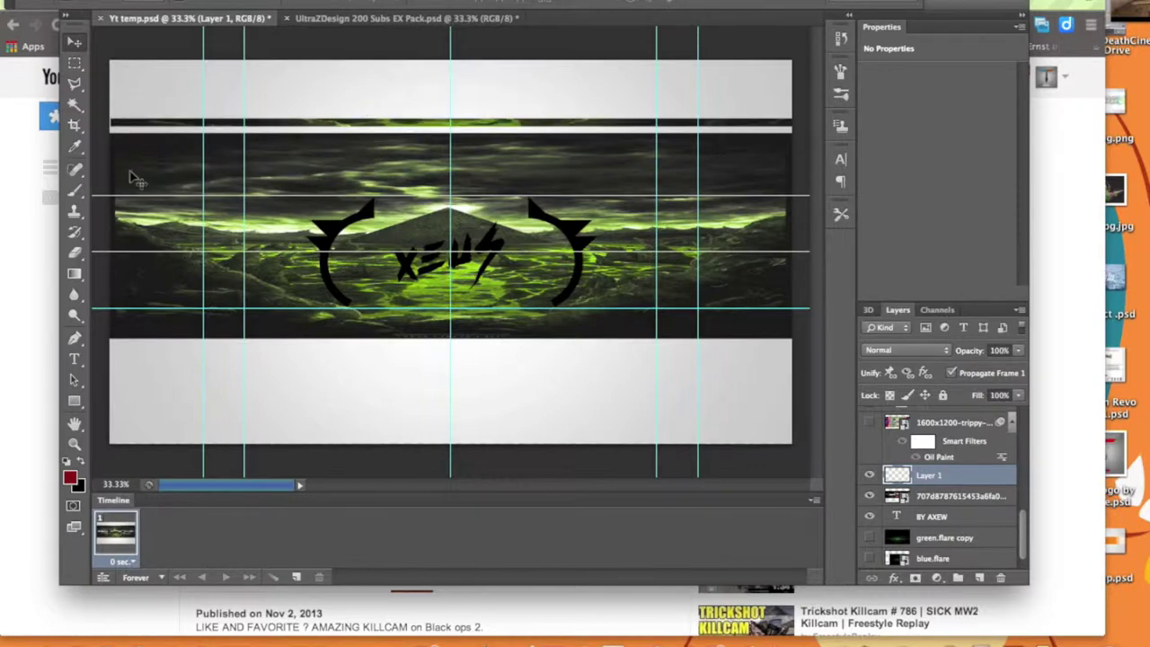
Select a thin strip along the landscape's top edge and try to copy it from Layer 1.
{"action": "key", "text": "ctrl+plus"}
{"action": "key", "text": "ctrl+plus"}
{"action": "key", "text": "m"}
{"action": "left_click_drag", "start_coordinate": [633, 162], "coordinate": [570, 144]}
{"action": "left_click", "coordinate": [109, 0]}
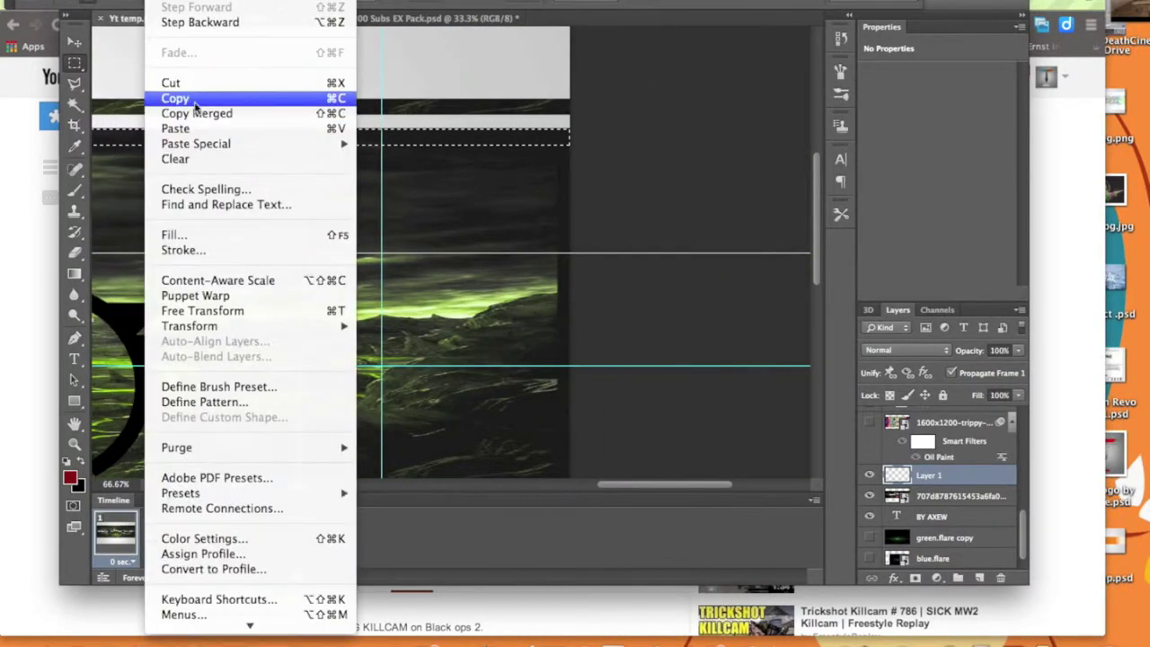
{"action": "left_click", "coordinate": [175, 98]}
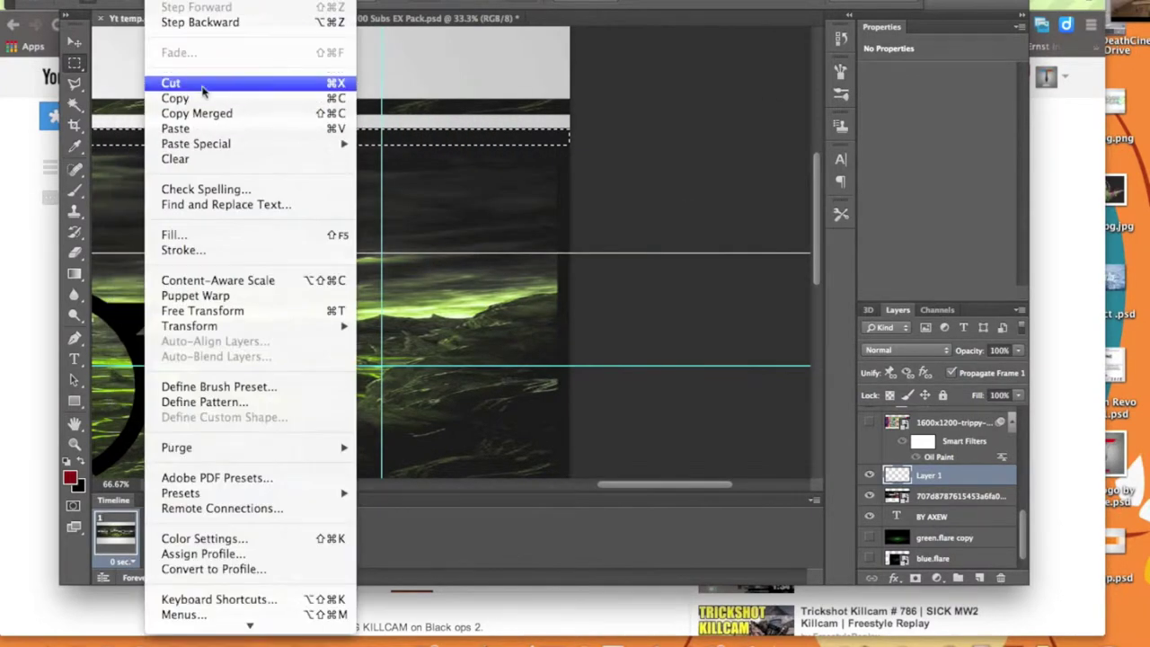
{"action": "left_click", "coordinate": [200, 98]}
{"action": "left_click", "coordinate": [687, 215]}
Try again to copy and paste the top-edge strip, and undo the paste.
{"action": "left_click", "coordinate": [152, 0]}
{"action": "left_click", "coordinate": [175, 98]}
{"action": "key", "text": "Return"}
{"action": "key", "text": "ctrl+c"}
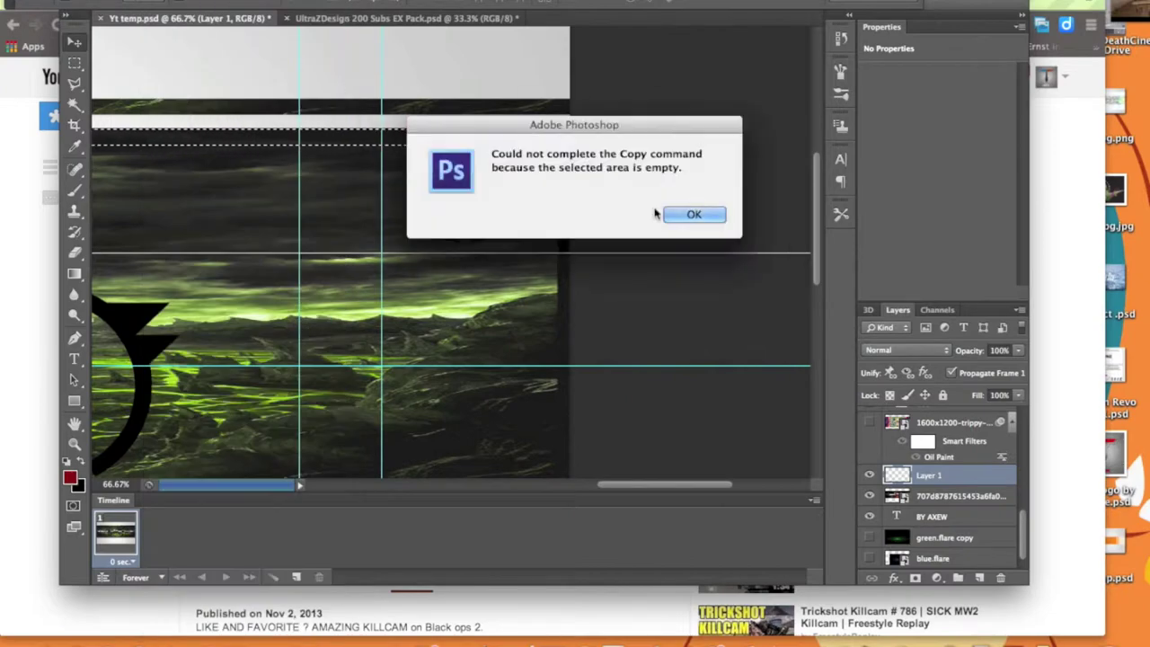
{"action": "key", "text": "Return"}
{"action": "key", "text": "ctrl+v"}
{"action": "key", "text": "ctrl+minus"}
{"action": "key", "text": "ctrl+z"}
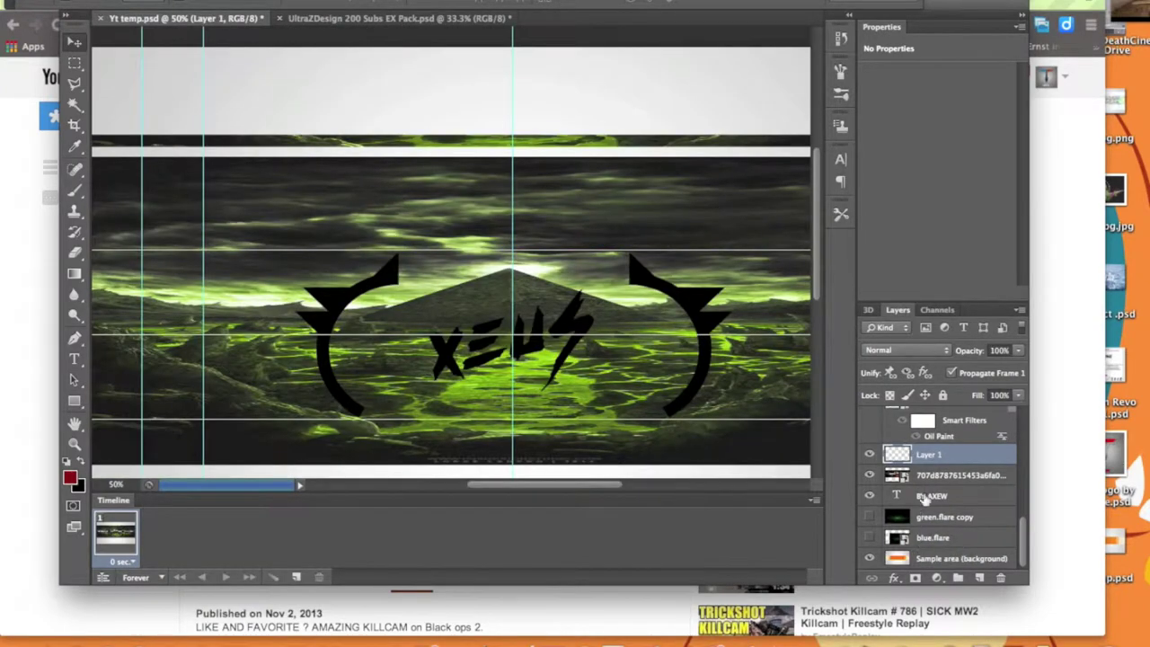
On the volcanic landscape layer, select a thin full-width strip just below the upper horizontal guide.
{"action": "scroll", "coordinate": [129, 191], "scroll_direction": "left", "scroll_amount": 5}
{"action": "key", "text": "ctrl+plus"}
{"action": "key", "text": "ctrl+minus"}
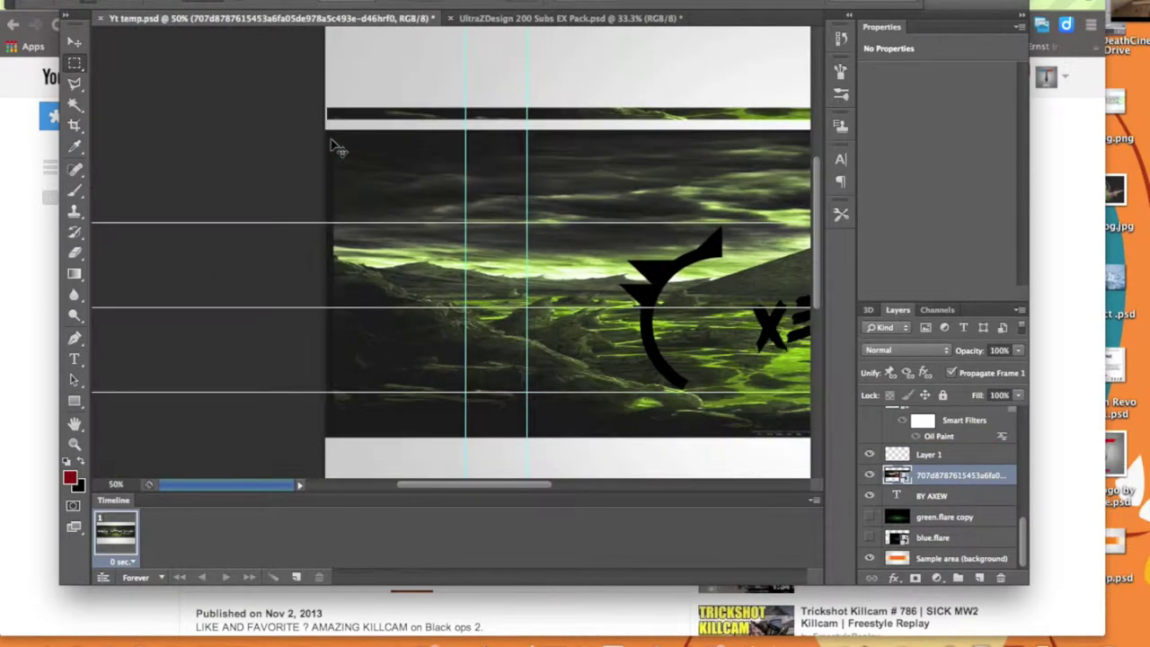
{"action": "scroll", "coordinate": [331, 139], "scroll_direction": "down", "scroll_amount": 3}
{"action": "key", "text": "ctrl+plus"}
{"action": "left_click_drag", "start_coordinate": [347, 75], "coordinate": [683, 83]}
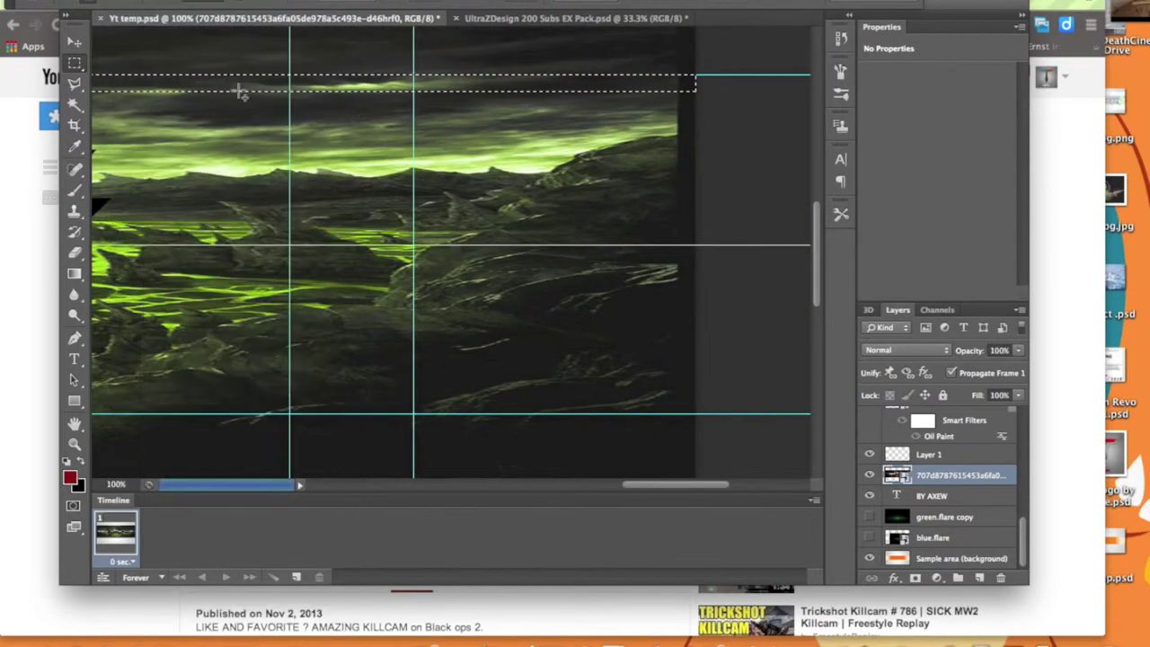
Copy the selected strip to a new layer and move it down to the lower horizontal guide.
{"action": "key", "text": "ctrl+minus"}
{"action": "key", "text": "ctrl+minus"}
{"action": "key", "text": "ctrl+minus"}
{"action": "key", "text": "ctrl+j"}
{"action": "key", "text": "v"}
{"action": "left_click_drag", "start_coordinate": [417, 206], "coordinate": [414, 323]}
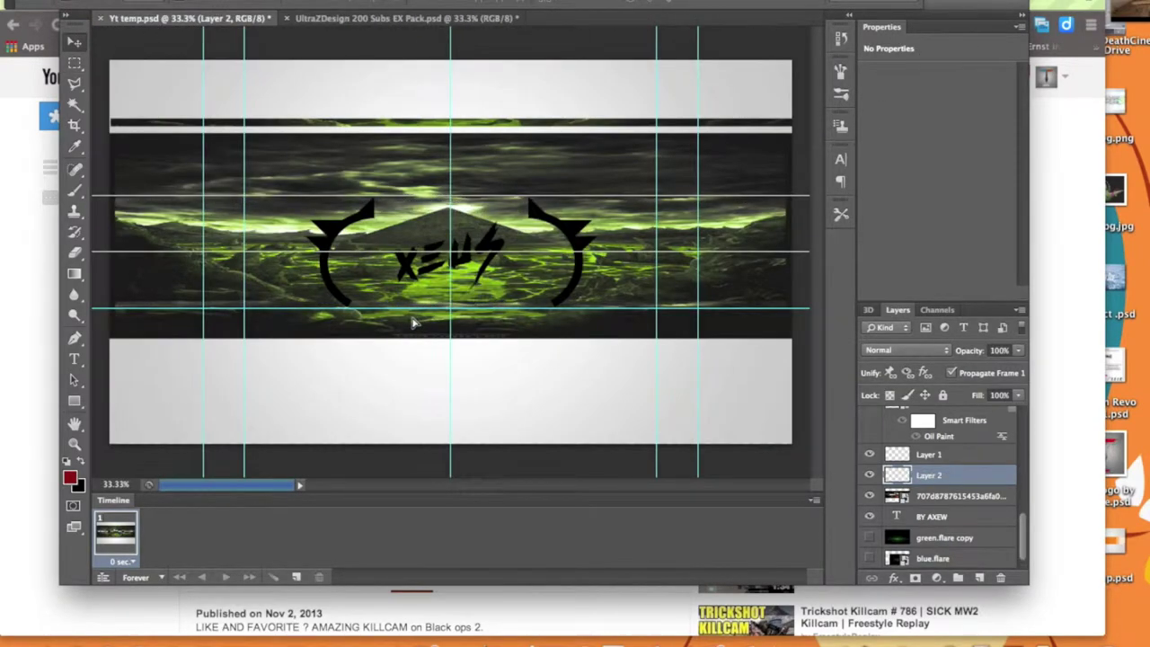
Move the landscape strip on Layer 1 down so it sits just below the upper horizontal guide.
{"action": "left_click", "coordinate": [925, 455]}
{"action": "left_click_drag", "start_coordinate": [582, 170], "coordinate": [583, 202]}
{"action": "key", "text": "ctrl+plus"}
{"action": "key", "text": "ctrl+plus"}
{"action": "left_click_drag", "start_coordinate": [467, 182], "coordinate": [472, 205]}
{"action": "scroll", "coordinate": [472, 205], "scroll_direction": "left", "scroll_amount": 10}
{"action": "scroll", "coordinate": [471, 205], "scroll_direction": "right", "scroll_amount": 15}
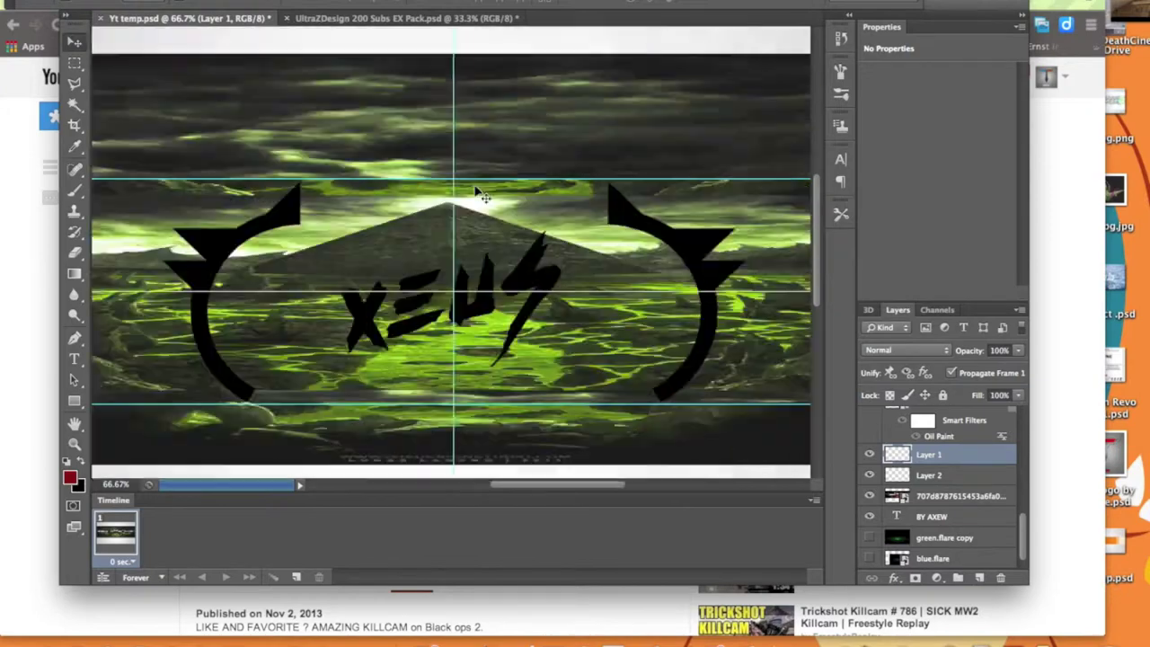
On the volcanic landscape layer, select several thin horizontal rectangles scattered across the area between the upper and lower guides.
{"action": "scroll", "coordinate": [377, 316], "scroll_direction": "left", "scroll_amount": 5}
{"action": "scroll", "coordinate": [377, 316], "scroll_direction": "left", "scroll_amount": 6}
{"action": "left_click", "coordinate": [422, 357]}
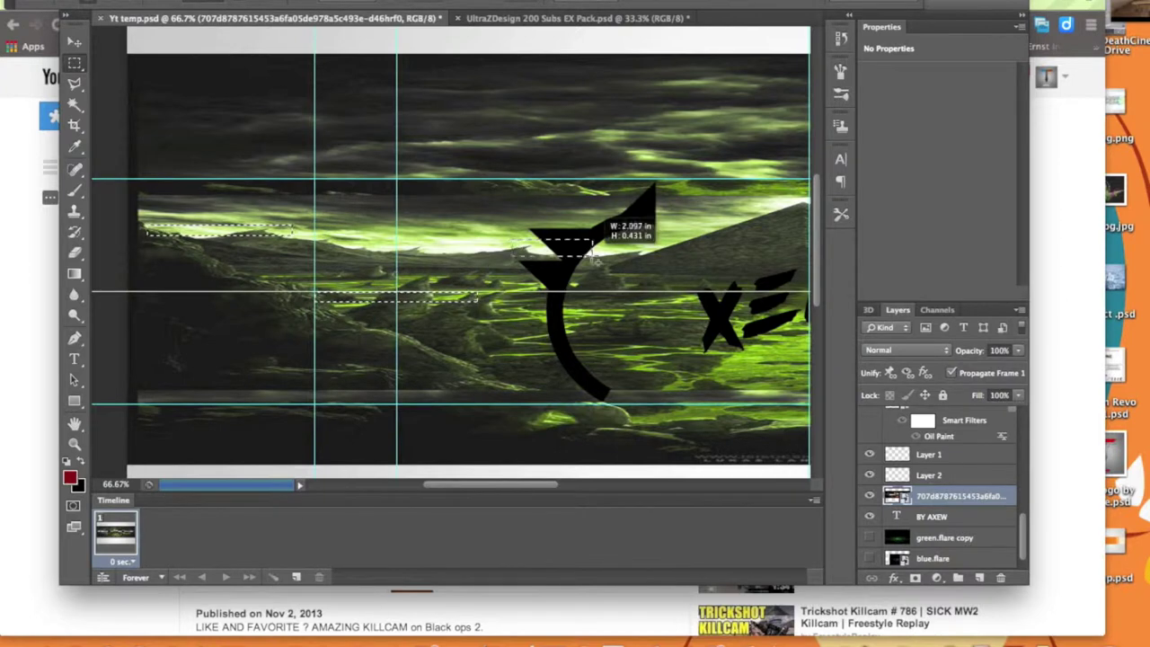
{"action": "scroll", "coordinate": [674, 256], "scroll_direction": "right", "scroll_amount": 10}
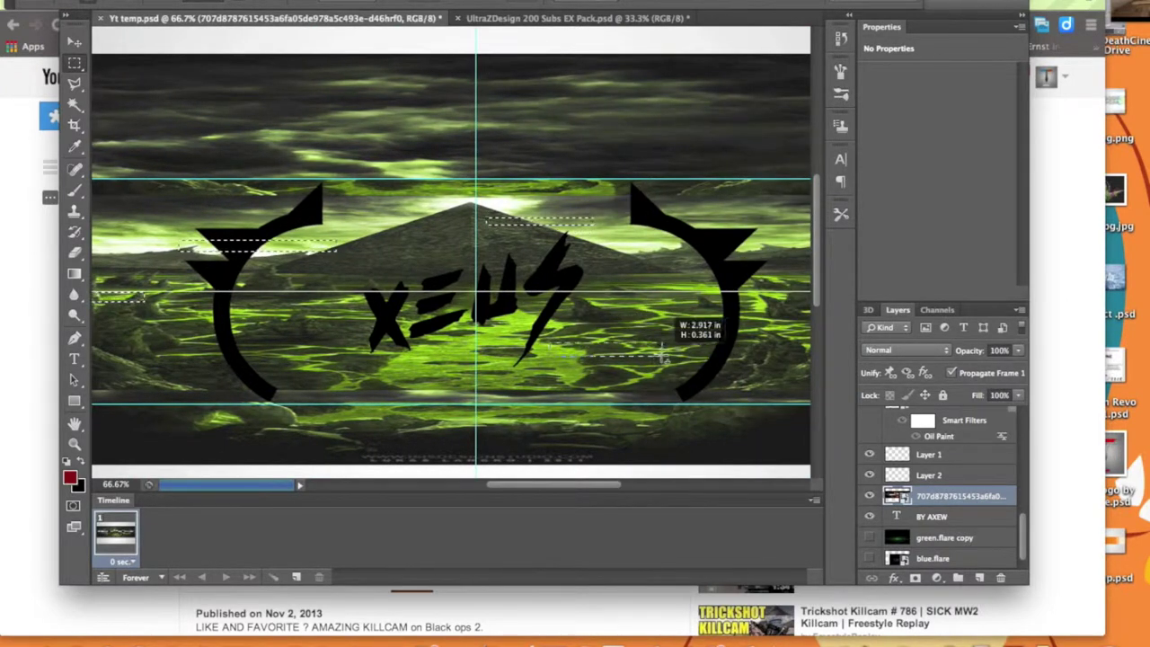
{"action": "scroll", "coordinate": [557, 363], "scroll_direction": "right", "scroll_amount": 8}
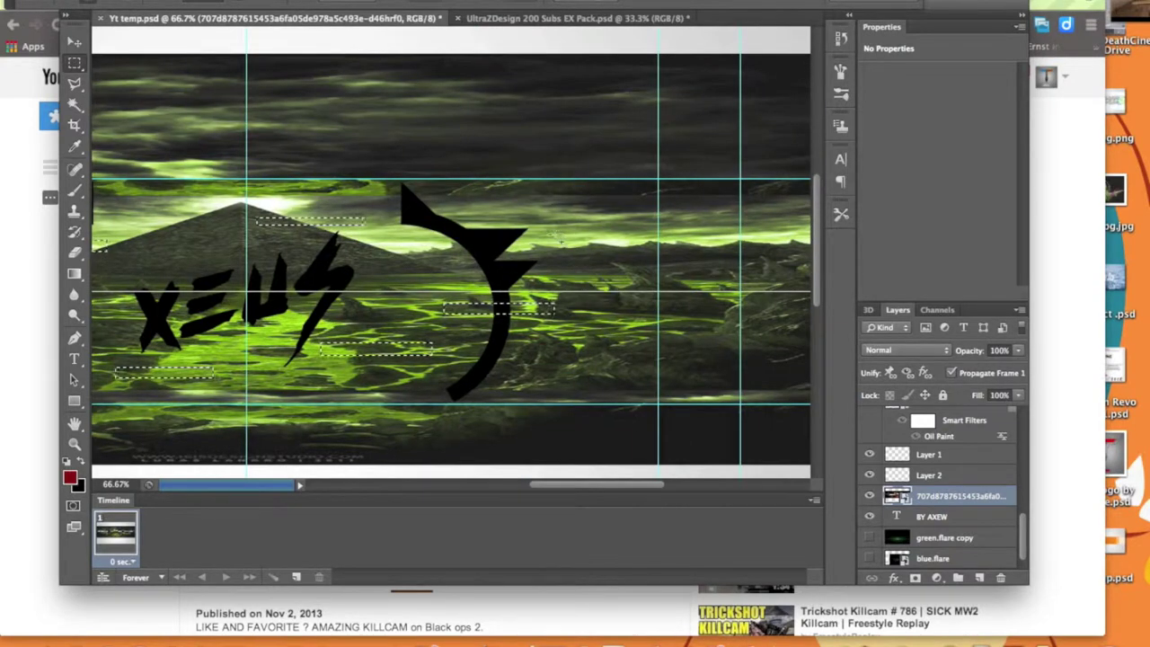
{"action": "scroll", "coordinate": [662, 251], "scroll_direction": "right", "scroll_amount": 5}
{"action": "scroll", "coordinate": [505, 264], "scroll_direction": "left", "scroll_amount": 10}
{"action": "scroll", "coordinate": [359, 171], "scroll_direction": "right", "scroll_amount": 15}
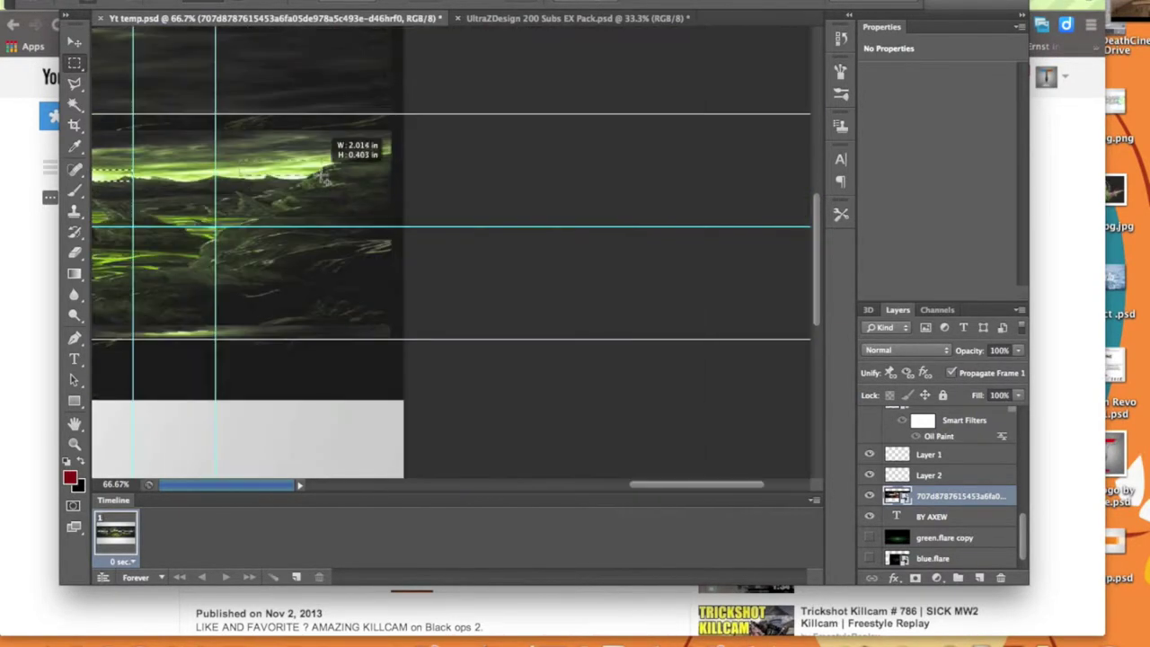
{"action": "scroll", "coordinate": [355, 173], "scroll_direction": "left", "scroll_amount": 15}
{"action": "key", "text": "super+minus"}
{"action": "scroll", "coordinate": [253, 245], "scroll_direction": "left", "scroll_amount": 5}
Copy the selected landscape slices to a new layer and shift them slightly to the right for a glitch effect.
{"action": "key", "text": "super+d"}
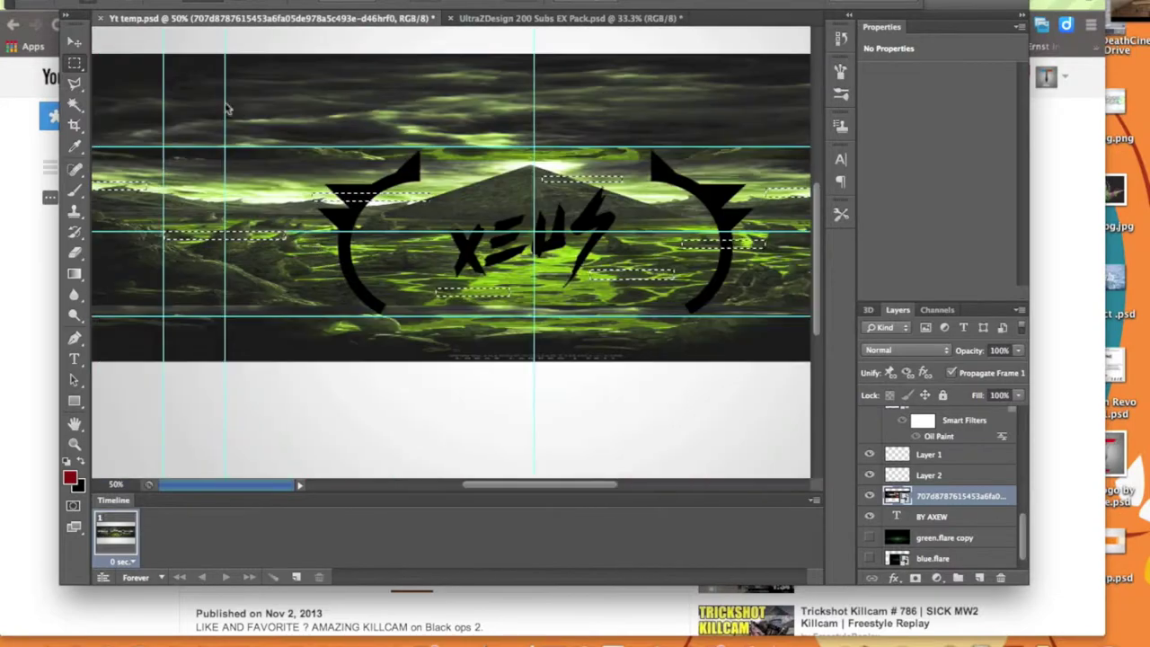
{"action": "key", "text": "super+alt+shift+n"}
{"action": "key", "text": "v"}
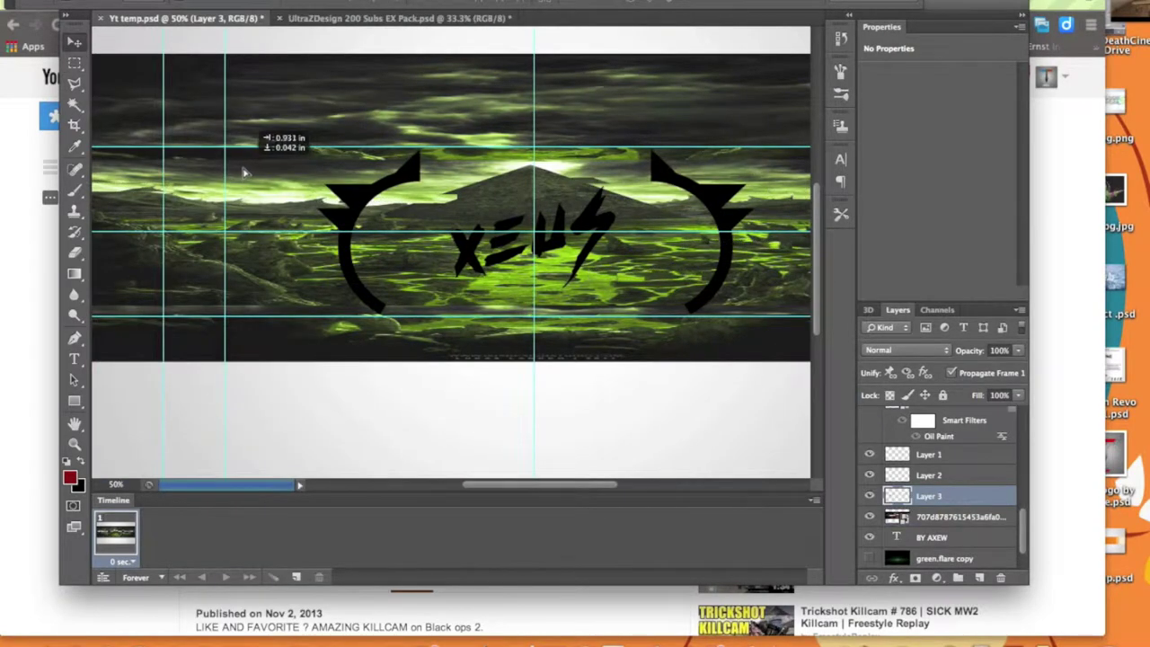
{"action": "scroll", "coordinate": [347, 231], "scroll_direction": "down", "scroll_amount": 3}
{"action": "scroll", "coordinate": [617, 315], "scroll_direction": "right", "scroll_amount": 5}
Return to the volcanic landscape layer and select a second scattered set of thin rectangles around the title and the landscape's right side.
{"action": "key", "text": "alt+bracketleft"}
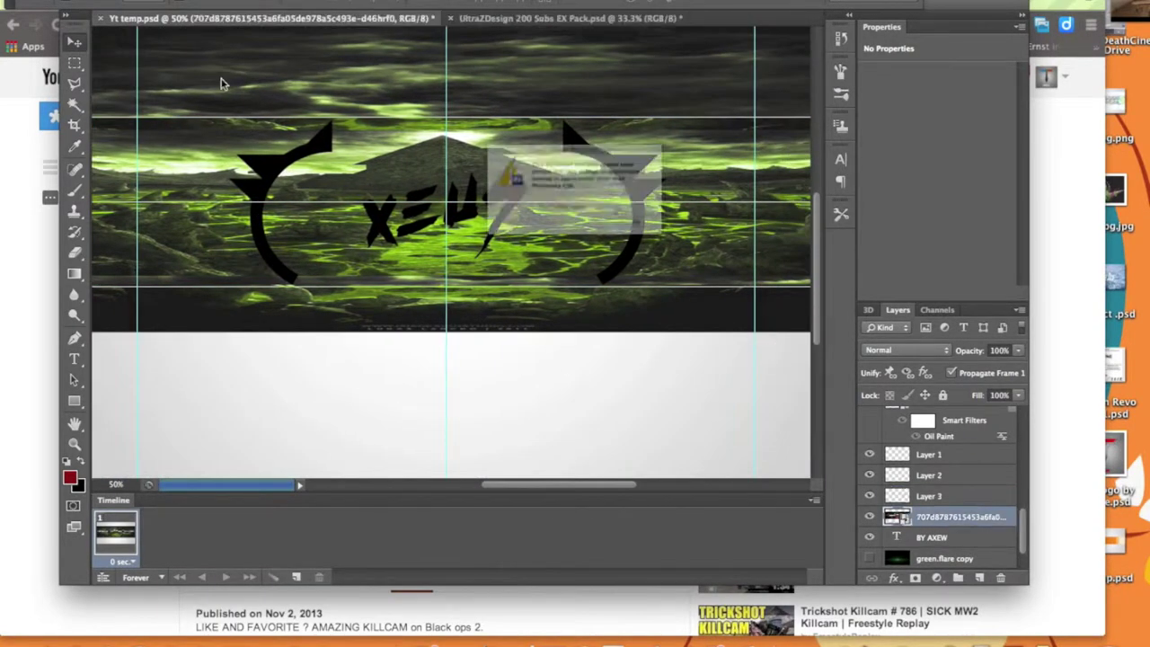
{"action": "key", "text": "super+minus"}
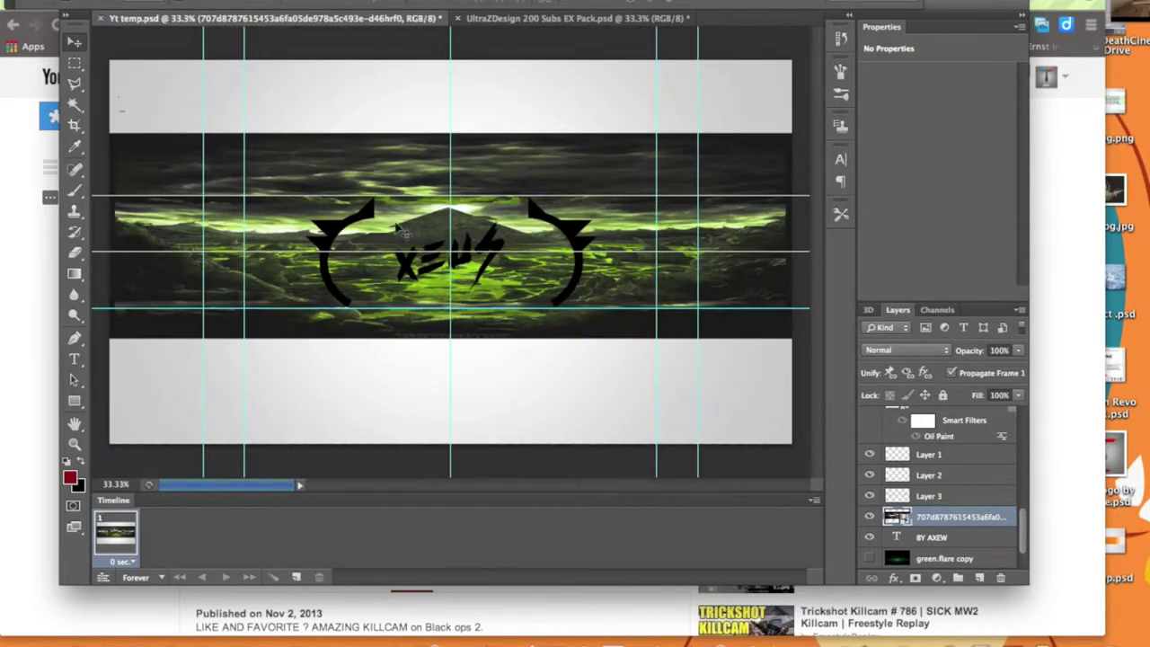
{"action": "key", "text": "super+equal"}
{"action": "key", "text": "super+equal"}
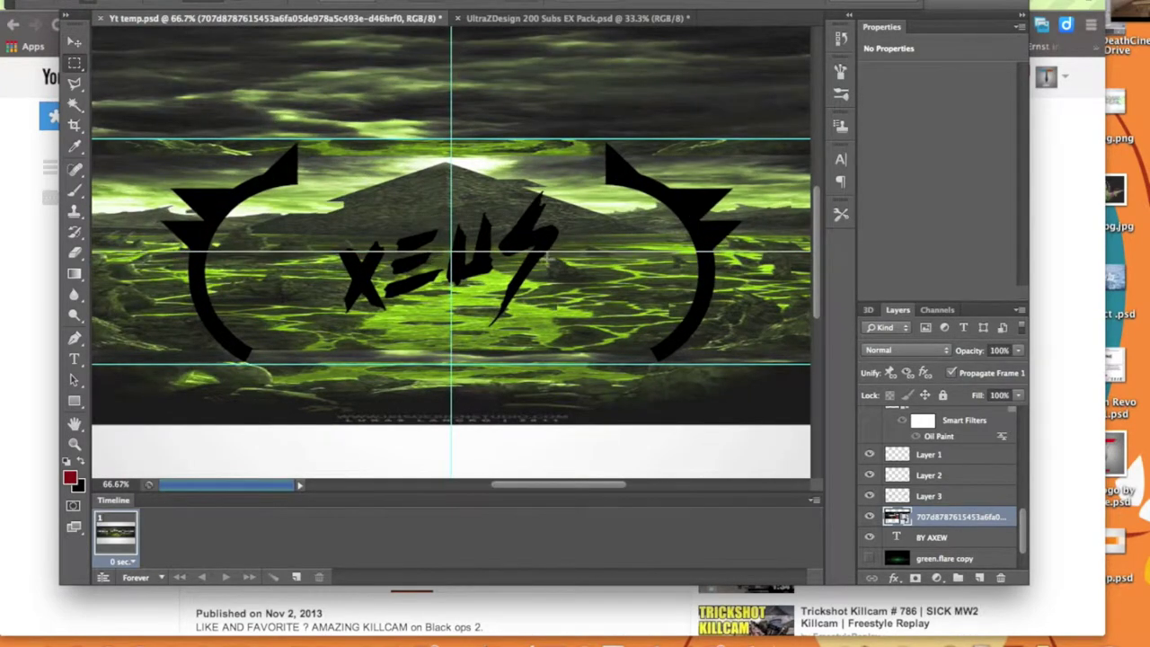
{"action": "left_click_drag", "start_coordinate": [495, 244], "coordinate": [508, 244]}
{"action": "scroll", "coordinate": [368, 256], "scroll_direction": "left", "scroll_amount": 5}
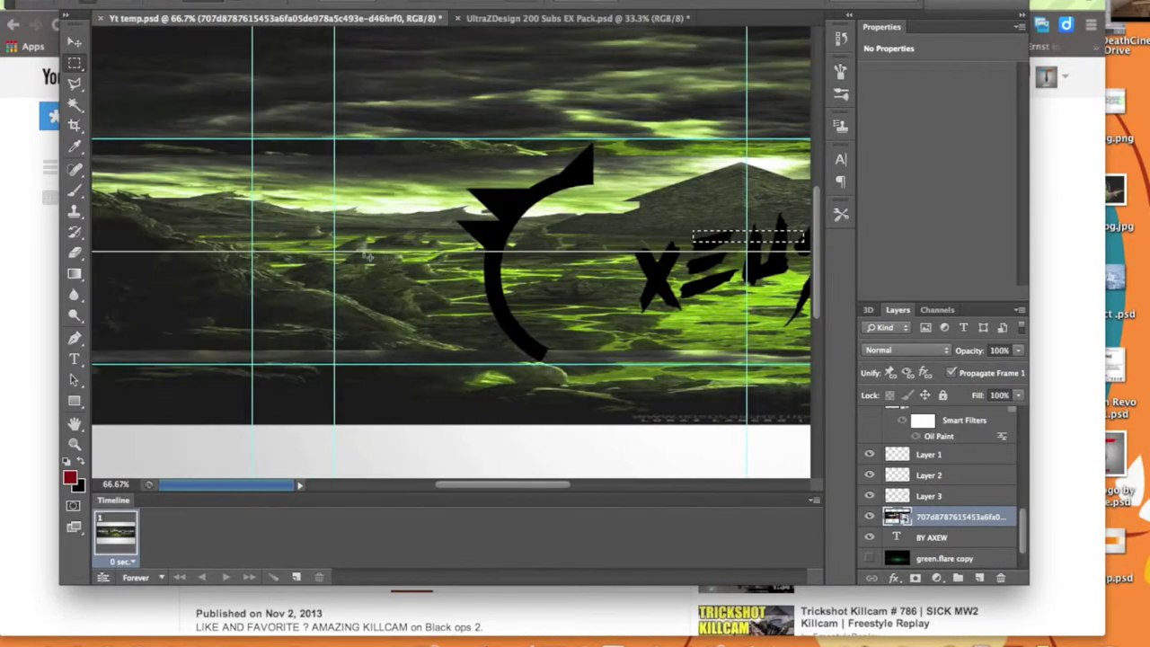
{"action": "scroll", "coordinate": [479, 317], "scroll_direction": "right", "scroll_amount": 5}
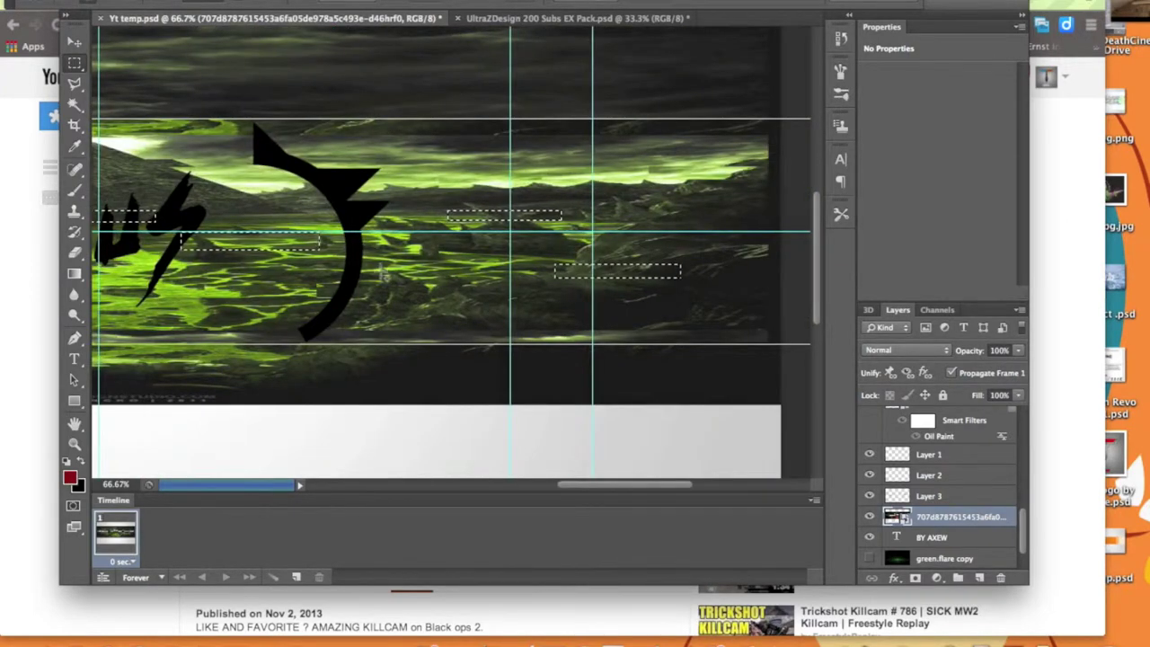
Copy the second set of landscape slices to a new layer and shift them slightly sideways.
{"action": "key", "text": "super+minus"}
{"action": "key", "text": "super+j"}
{"action": "left_click_drag", "start_coordinate": [393, 239], "coordinate": [398, 239]}
{"action": "scroll", "coordinate": [463, 255], "scroll_direction": "right", "scroll_amount": 5}
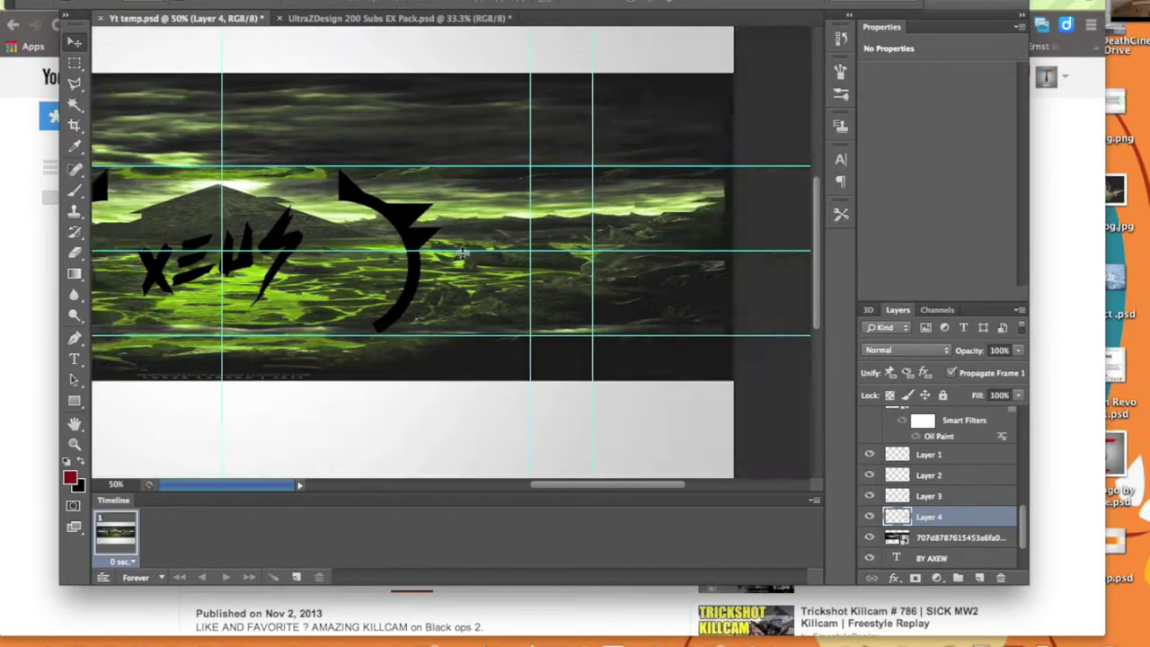
Select the lower end of the left logo arc and try to copy it from the Xeus-Logo copy layer.
{"action": "scroll", "coordinate": [911, 445], "scroll_direction": "up", "scroll_amount": 3}
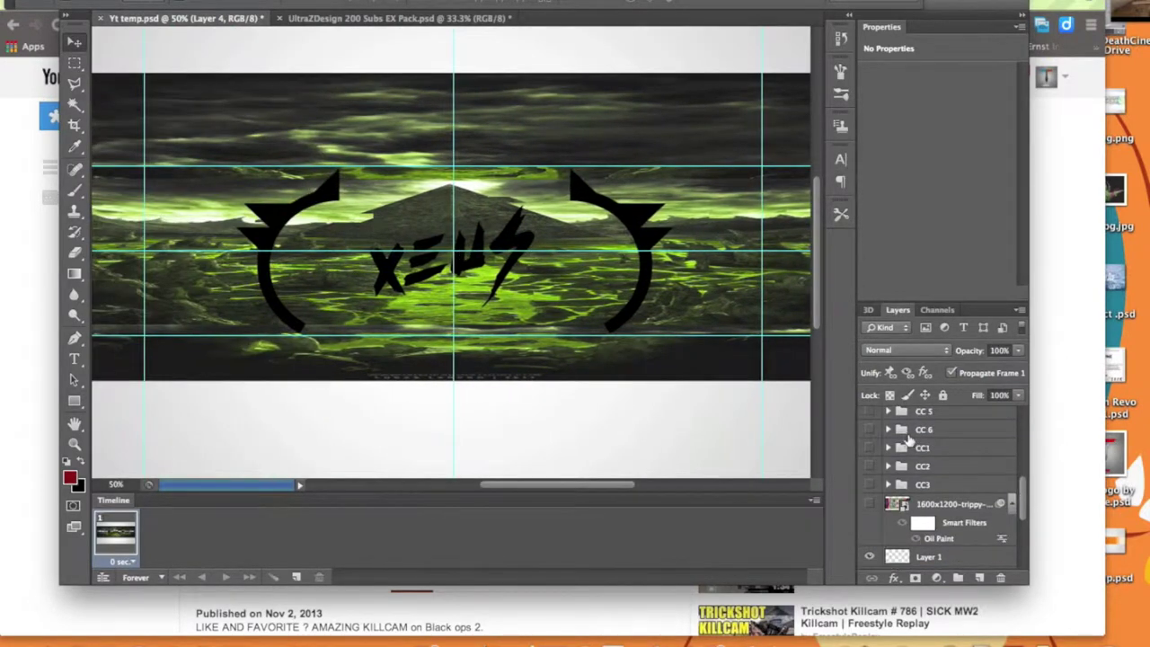
{"action": "scroll", "coordinate": [919, 458], "scroll_direction": "up", "scroll_amount": 3}
{"action": "left_click", "coordinate": [943, 438]}
{"action": "scroll", "coordinate": [239, 306], "scroll_direction": "up", "scroll_amount": 2}
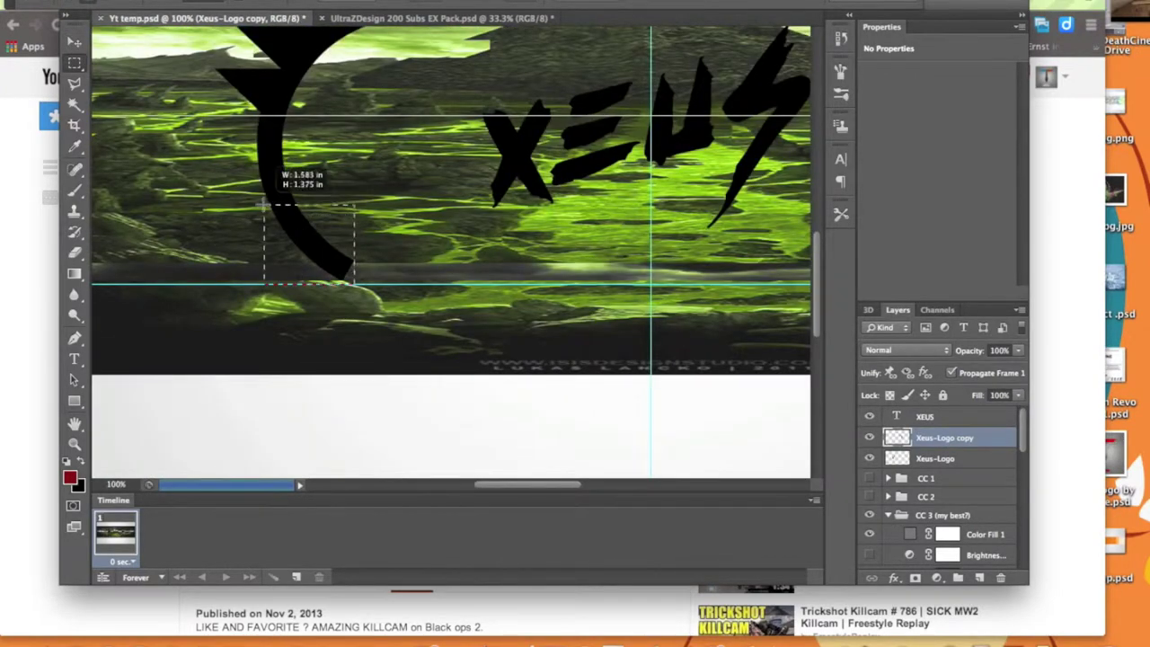
{"action": "left_click_drag", "start_coordinate": [251, 190], "coordinate": [241, 299]}
{"action": "key", "text": "super+c"}
{"action": "key", "text": "Return"}
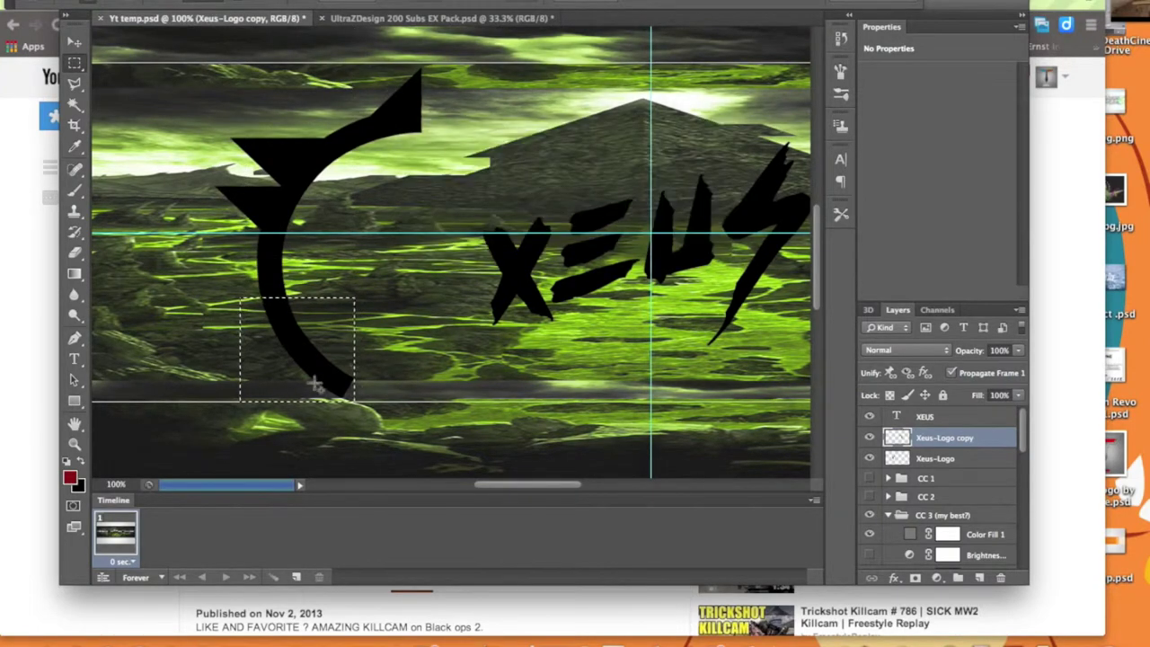
Copy the selected lower arc end from the Xeus-Logo layer to a new layer, shift it left and erase the original piece.
{"action": "key", "text": "Escape"}
{"action": "key", "text": "alt+bracketleft"}
{"action": "key", "text": "super+j"}
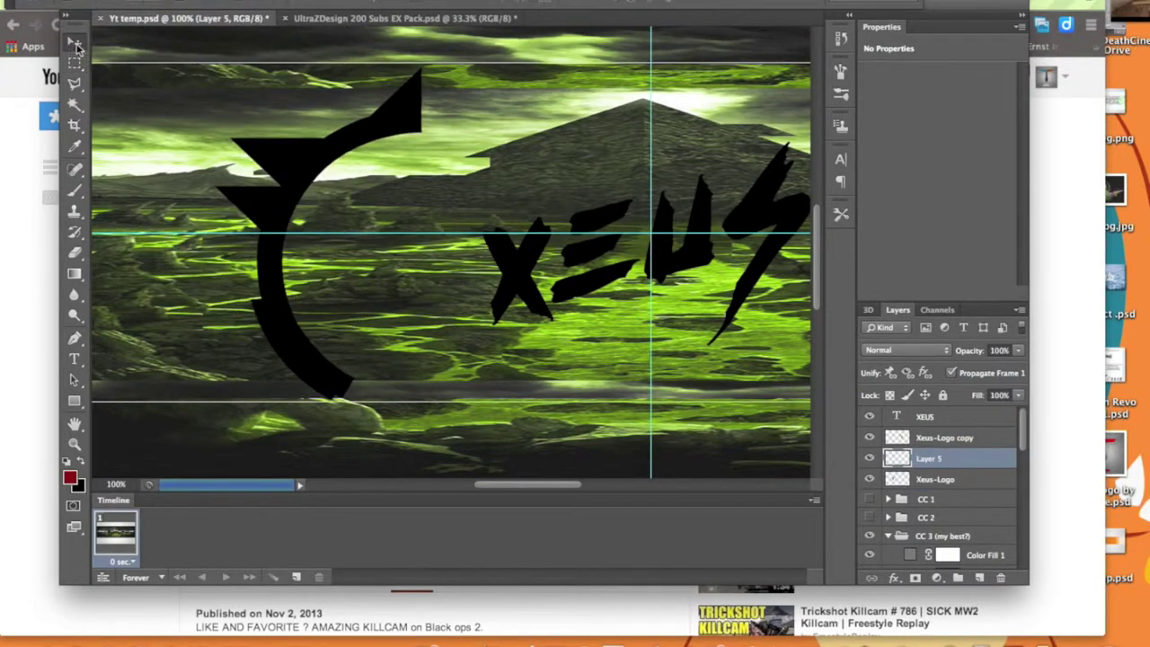
{"action": "key", "text": "alt+bracketleft"}
{"action": "key", "text": "e"}
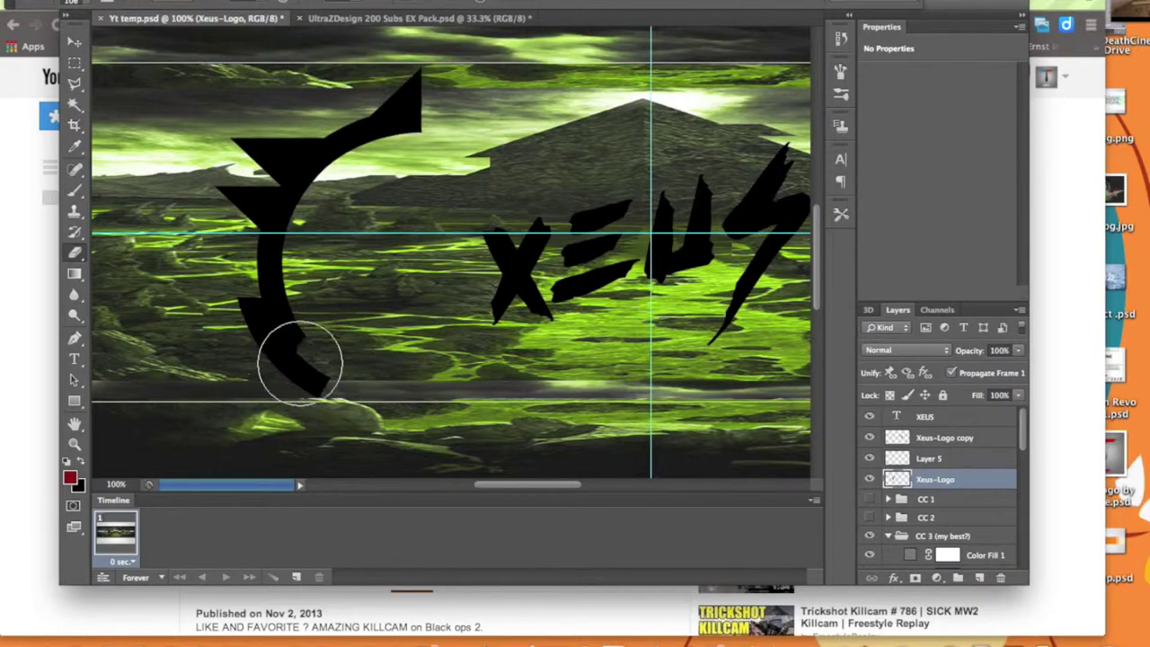
Select a 1.0 by 1.125 in middle section of the left arc below the middle guide and copy it to a new layer.
{"action": "key", "text": "m"}
{"action": "scroll", "coordinate": [200, 251], "scroll_direction": "up", "scroll_amount": 2}
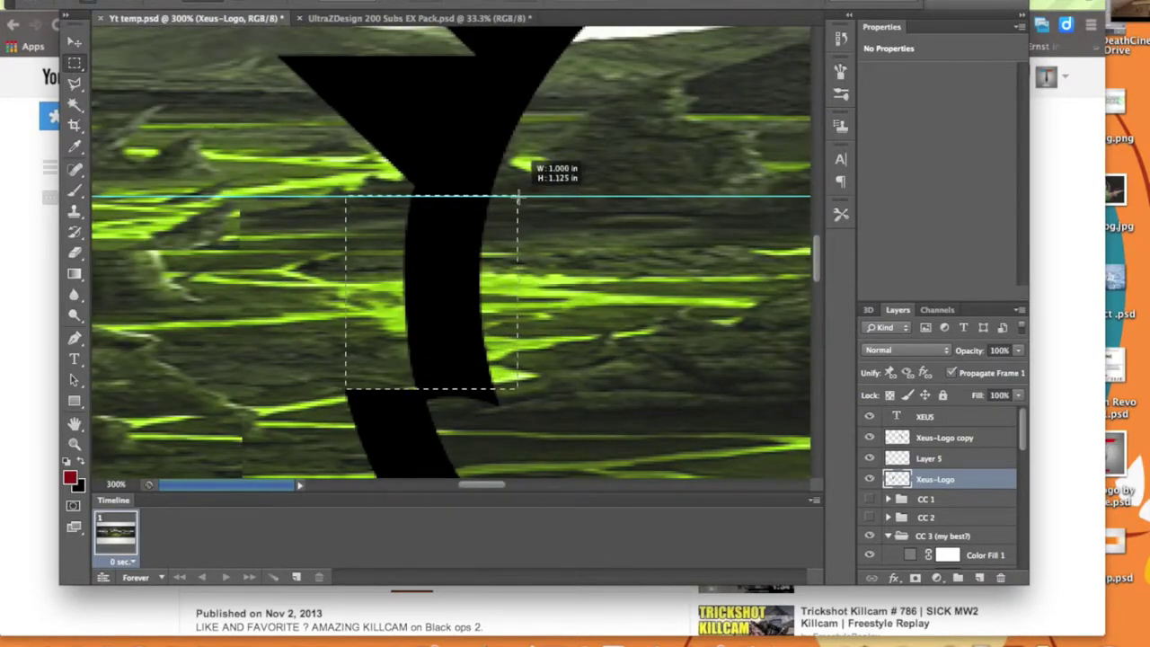
{"action": "key", "text": "super+j"}
Erase the original middle arc section on the Xeus-Logo layer and shift the copied section slightly to the right.
{"action": "key", "text": "alt+bracketleft"}
{"action": "key", "text": "e"}
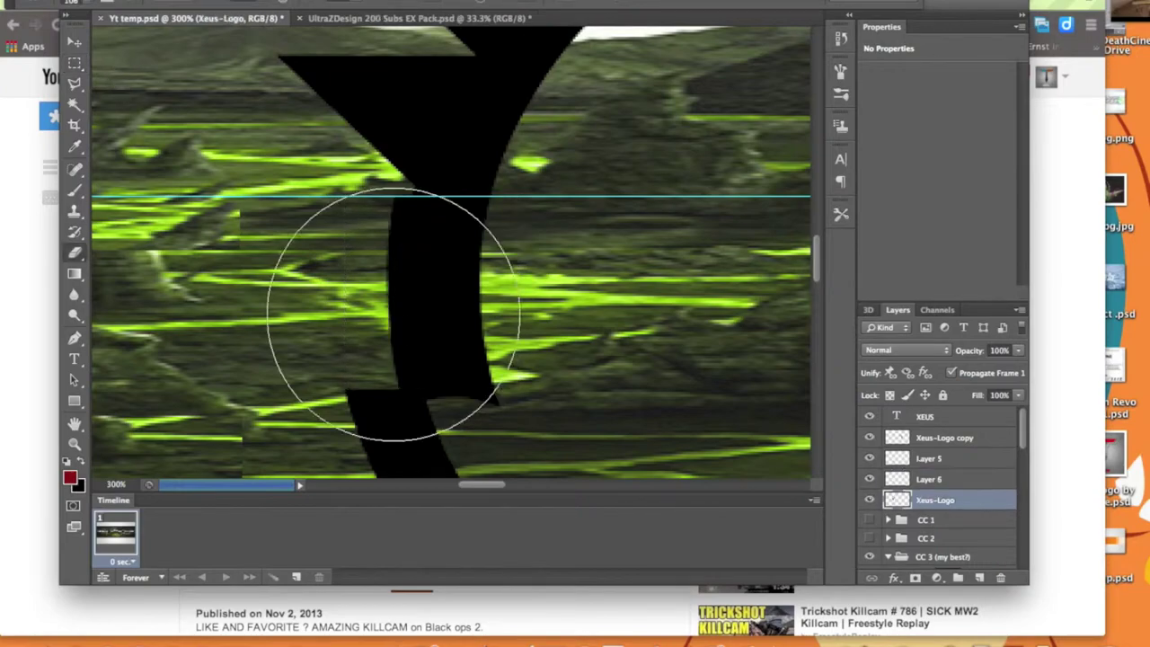
{"action": "key", "text": "v"}
{"action": "mouse_move", "coordinate": [446, 325]}
{"action": "left_mouse_down"}
{"action": "mouse_move", "coordinate": [423, 244]}
{"action": "mouse_move", "coordinate": [432, 325]}
{"action": "left_mouse_up"}
{"action": "key", "text": "alt+bracketright"}
{"action": "scroll", "coordinate": [577, 359], "scroll_direction": "down", "scroll_amount": 5}
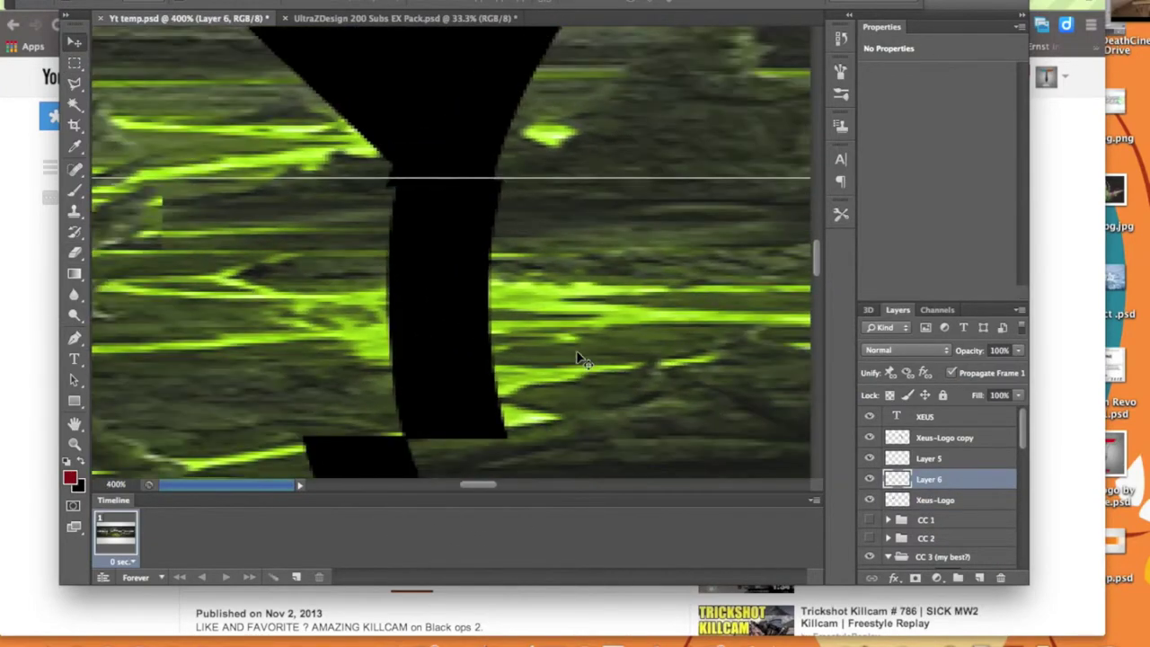
{"action": "scroll", "coordinate": [580, 357], "scroll_direction": "up", "scroll_amount": 5}
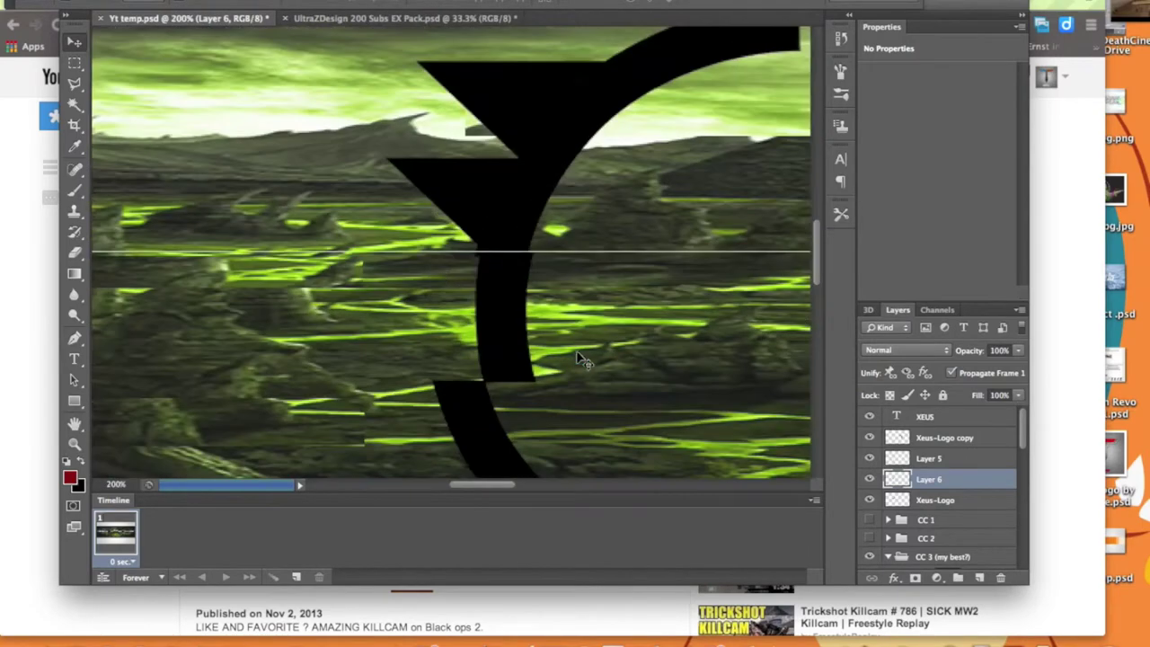
{"action": "key", "text": "alt+bracketleft"}
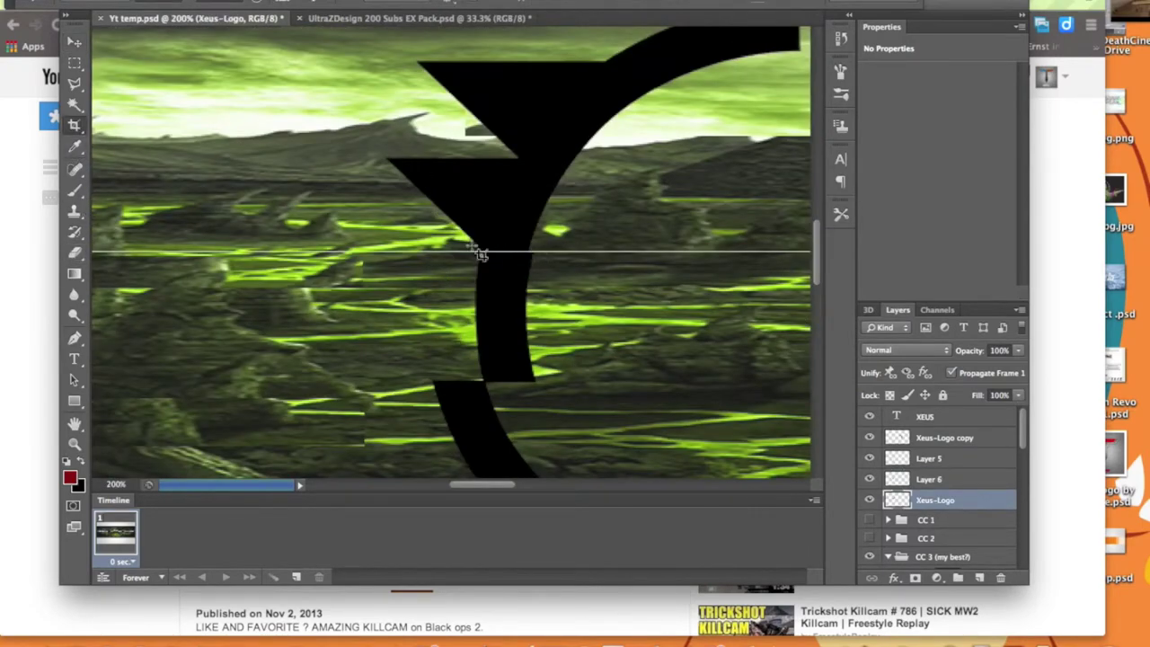
{"action": "left_click_drag", "start_coordinate": [613, 66], "coordinate": [616, 72]}
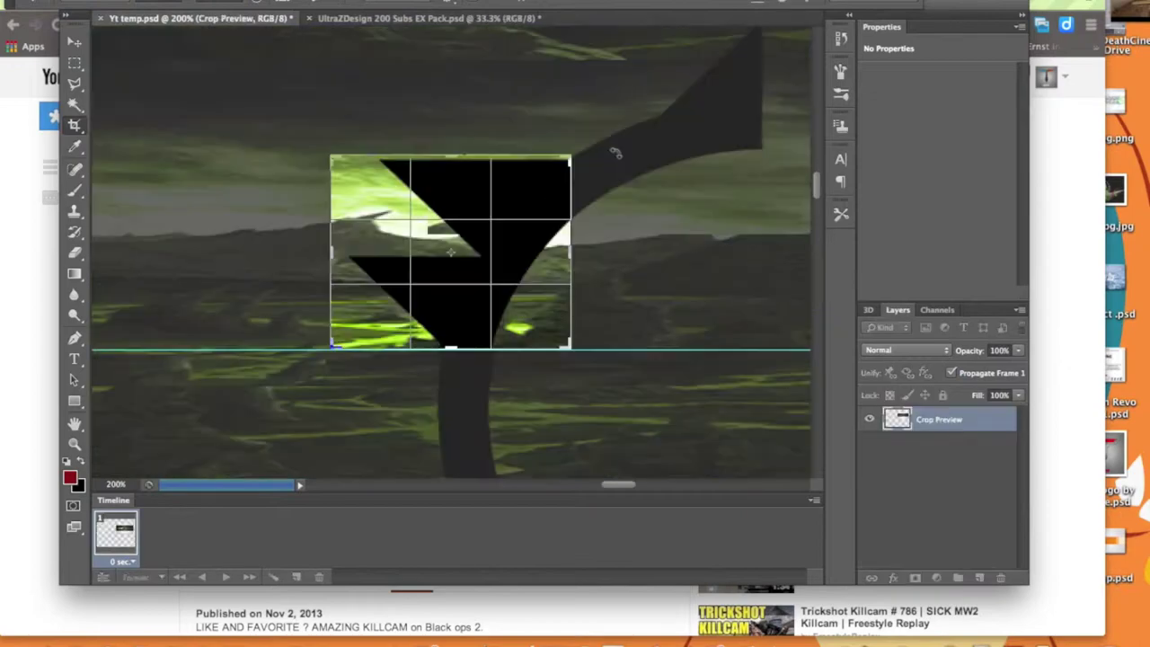
{"action": "scroll", "coordinate": [616, 153], "scroll_direction": "down", "scroll_amount": 5}
{"action": "key", "text": "Escape"}
On the Xeus-Logo layer, select the spiked section of the left arc above the middle guide and copy it to a new layer.
{"action": "scroll", "coordinate": [404, 159], "scroll_direction": "up", "scroll_amount": 4}
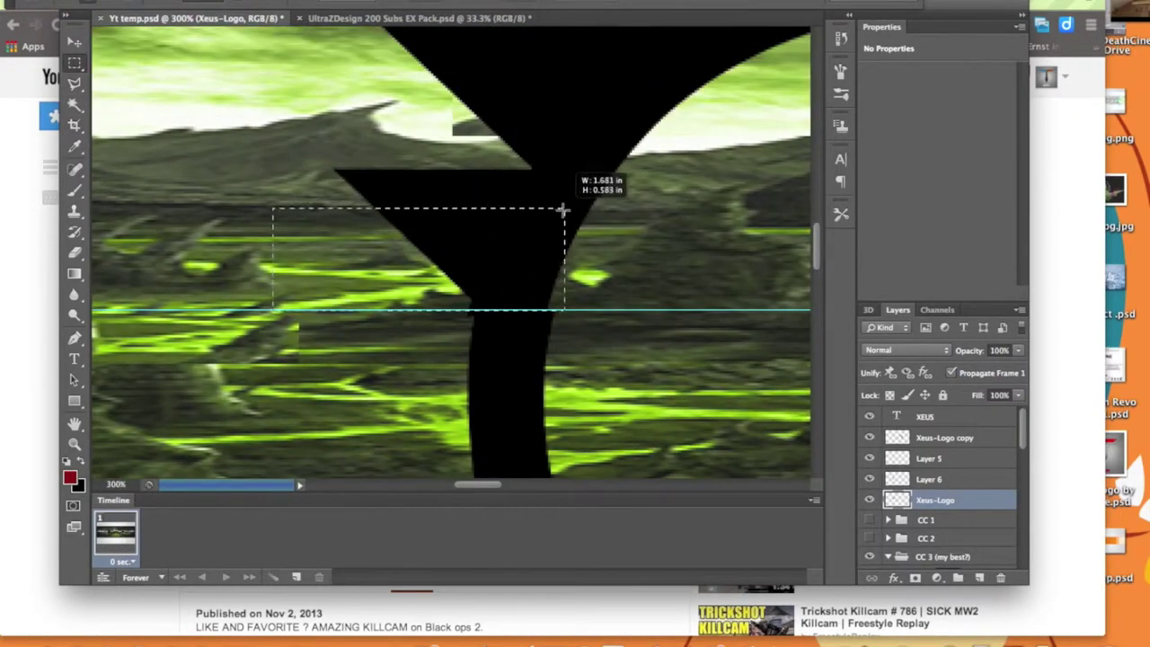
{"action": "left_click_drag", "start_coordinate": [561, 211], "coordinate": [719, 25]}
{"action": "key", "text": "ctrl+j"}
{"action": "scroll", "coordinate": [566, 58], "scroll_direction": "down", "scroll_amount": 1}
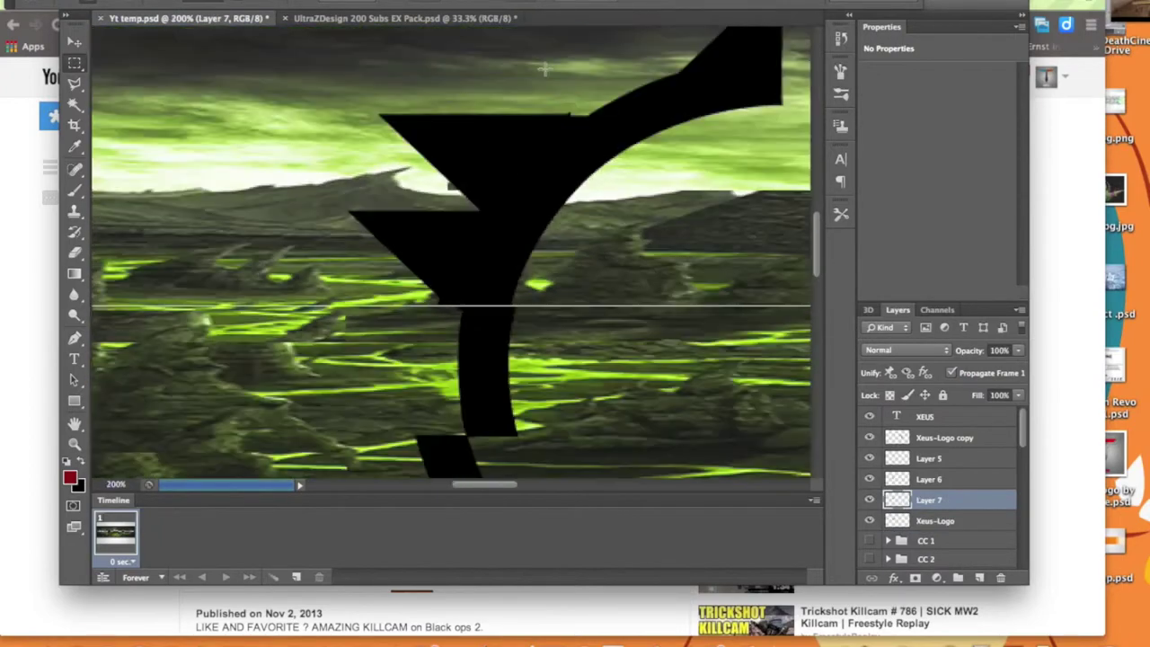
Shift the copied spiked section to the left and erase the original spikes on the Xeus-Logo layer.
{"action": "left_click_drag", "start_coordinate": [403, 261], "coordinate": [428, 261]}
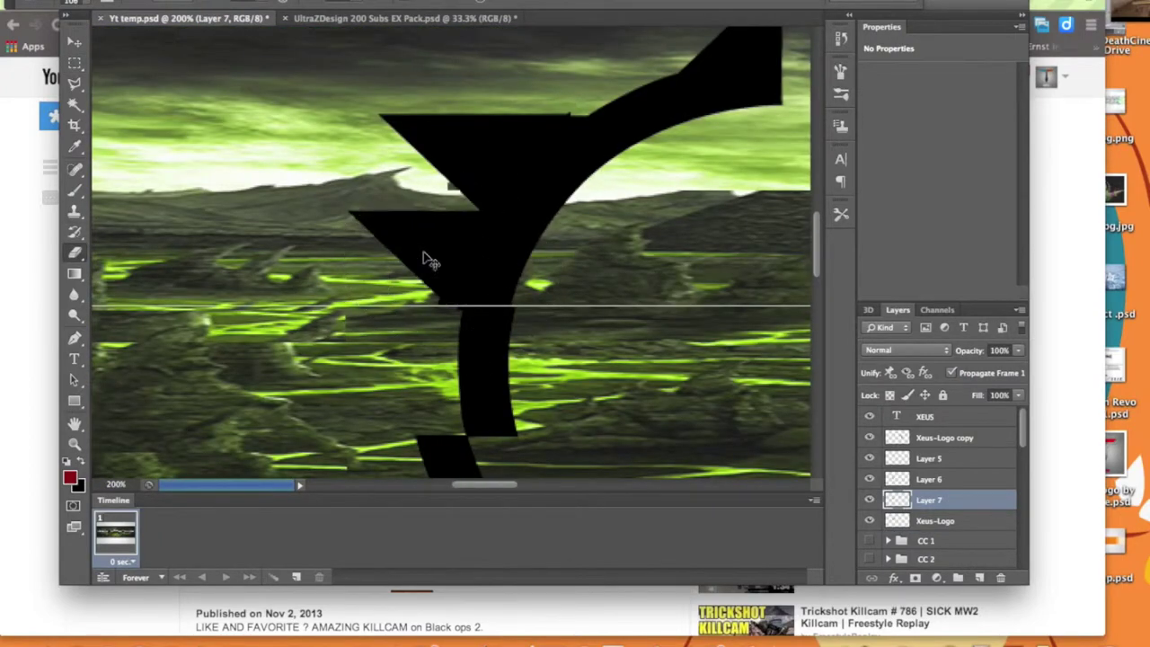
{"action": "key", "text": "alt+bracketleft"}
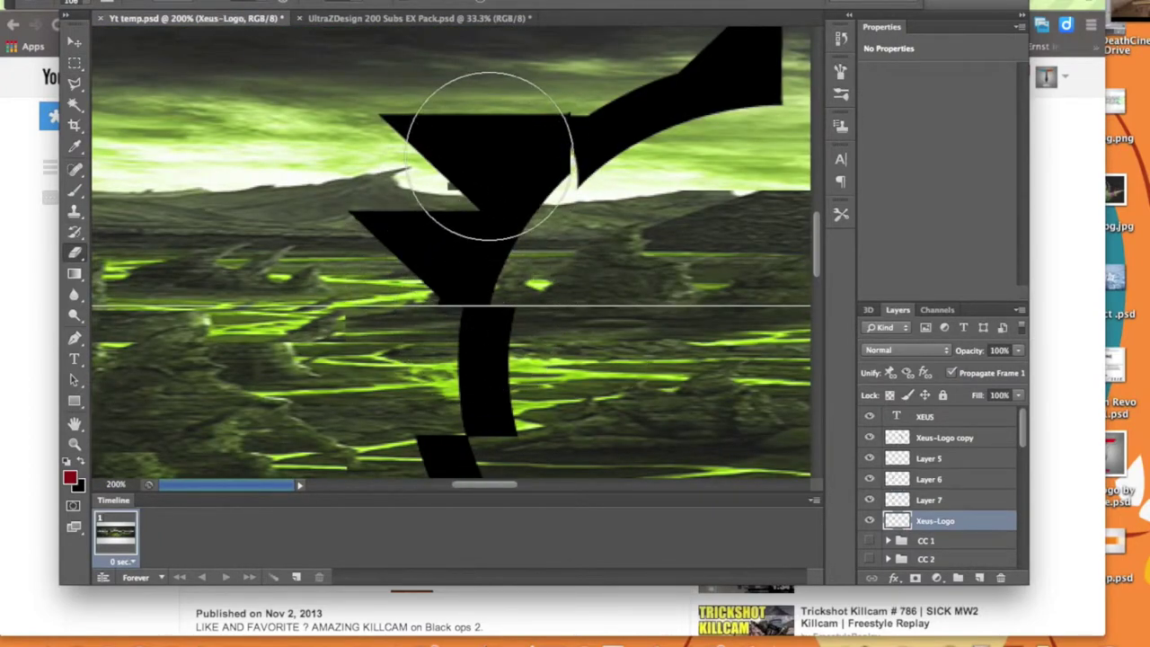
{"action": "key", "text": "alt+bracketright"}
{"action": "key", "text": "v"}
{"action": "mouse_move", "coordinate": [494, 195]}
{"action": "left_mouse_down"}
{"action": "mouse_move", "coordinate": [360, 195]}
{"action": "mouse_move", "coordinate": [366, 272]}
{"action": "mouse_move", "coordinate": [489, 184]}
{"action": "mouse_move", "coordinate": [491, 199]}
{"action": "left_mouse_up"}
{"action": "key", "text": "alt+bracketleft"}
{"action": "key", "text": "alt+bracketright"}
{"action": "key", "text": "v"}
{"action": "scroll", "coordinate": [501, 351], "scroll_direction": "down", "scroll_amount": 3}
{"action": "scroll", "coordinate": [503, 351], "scroll_direction": "up", "scroll_amount": 4}
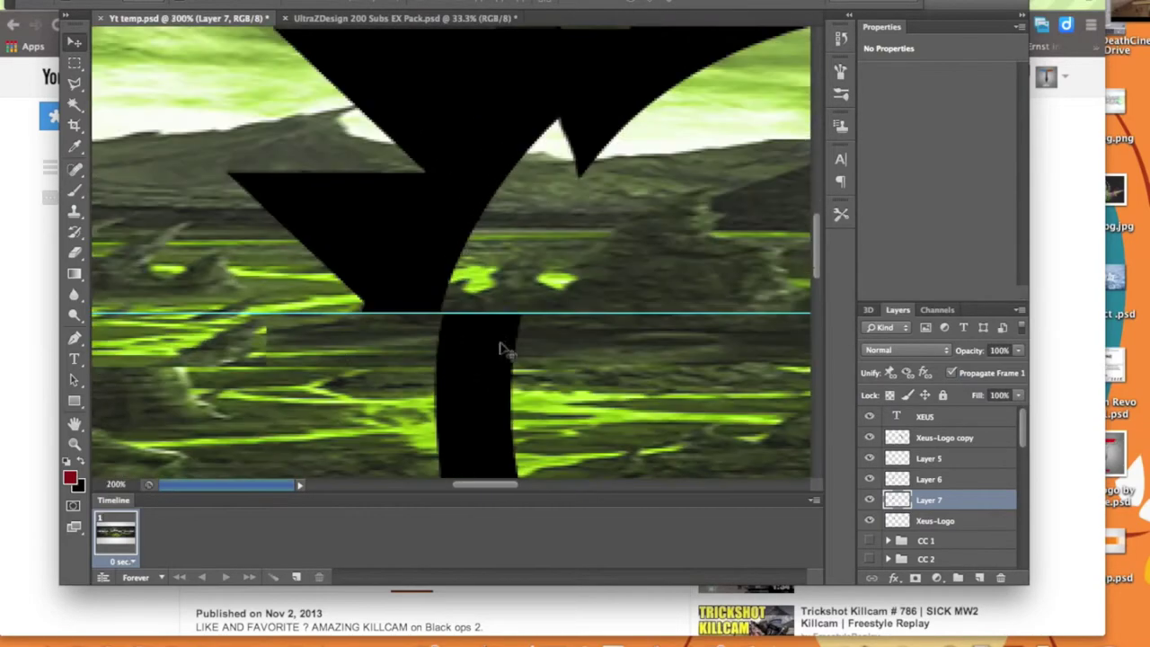
{"action": "scroll", "coordinate": [424, 386], "scroll_direction": "up", "scroll_amount": 5}
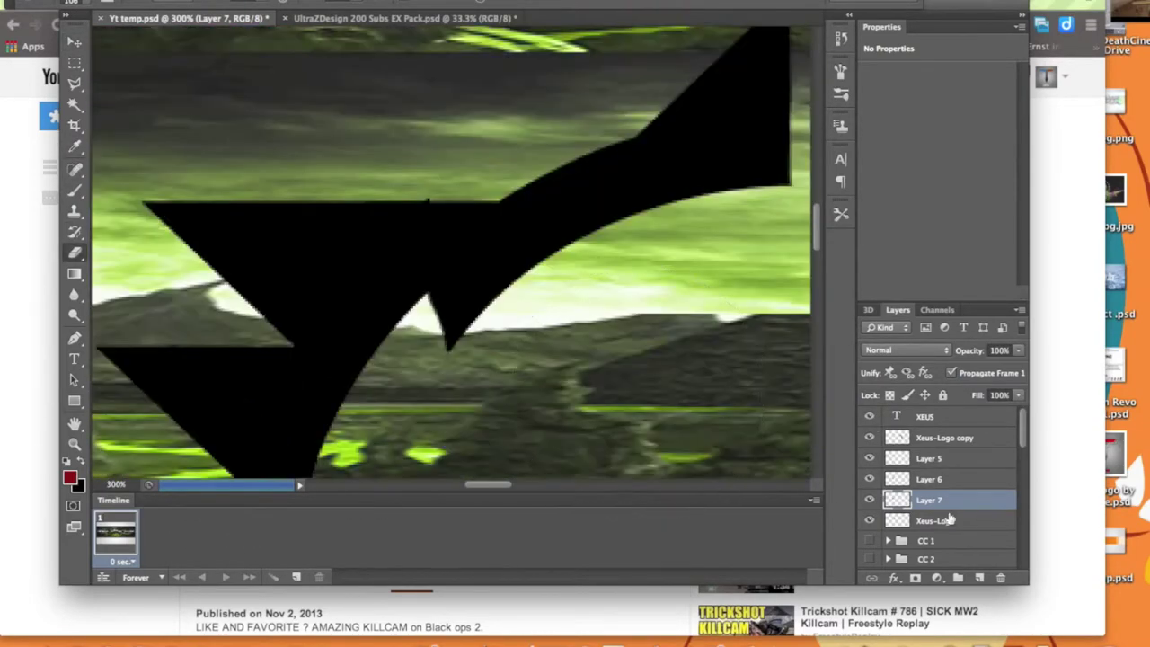
Erase the leftover remnants of the original spiked section from the Xeus-Logo layer.
{"action": "left_click", "coordinate": [948, 520]}
{"action": "key", "text": "super+1"}
{"action": "left_click_drag", "start_coordinate": [539, 216], "coordinate": [593, 202]}
{"action": "left_click_drag", "start_coordinate": [546, 234], "coordinate": [481, 229]}
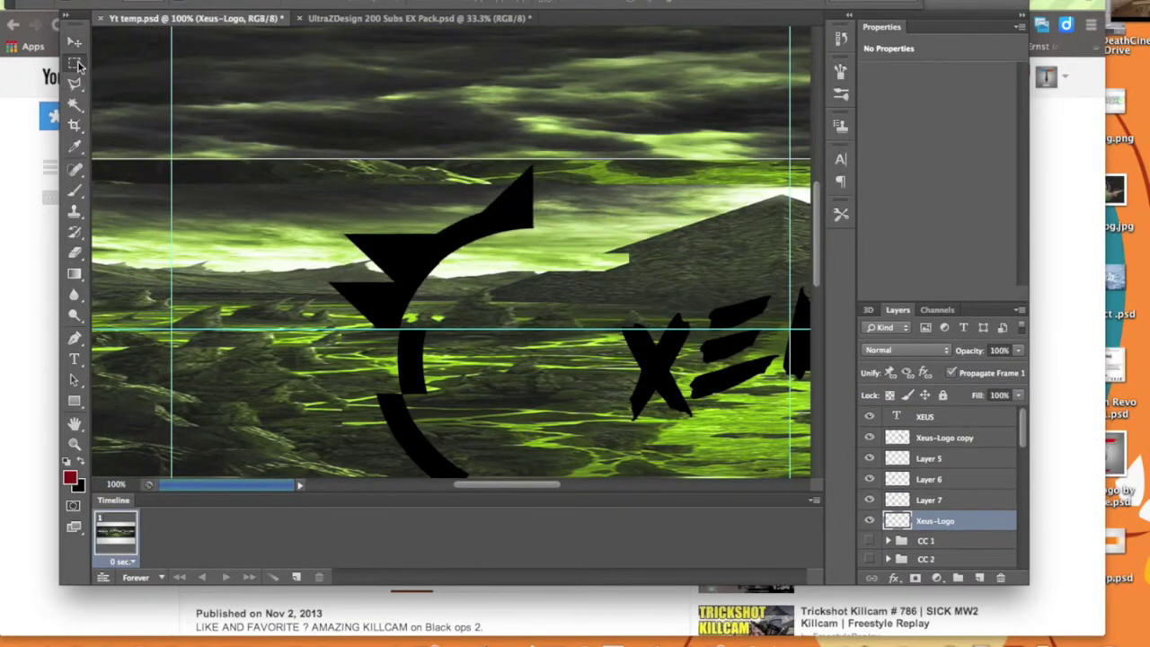
Select the upper tip of the left arc, copy it to a new layer and move the copy down.
{"action": "left_click_drag", "start_coordinate": [514, 169], "coordinate": [548, 163]}
{"action": "key", "text": "ctrl+j"}
{"action": "left_click_drag", "start_coordinate": [520, 262], "coordinate": [519, 311]}
Erase the original arc tip on the Xeus-Logo layer and move the copied tip back up, slightly offset from the spikes.
{"action": "key", "text": "alt+bracketleft"}
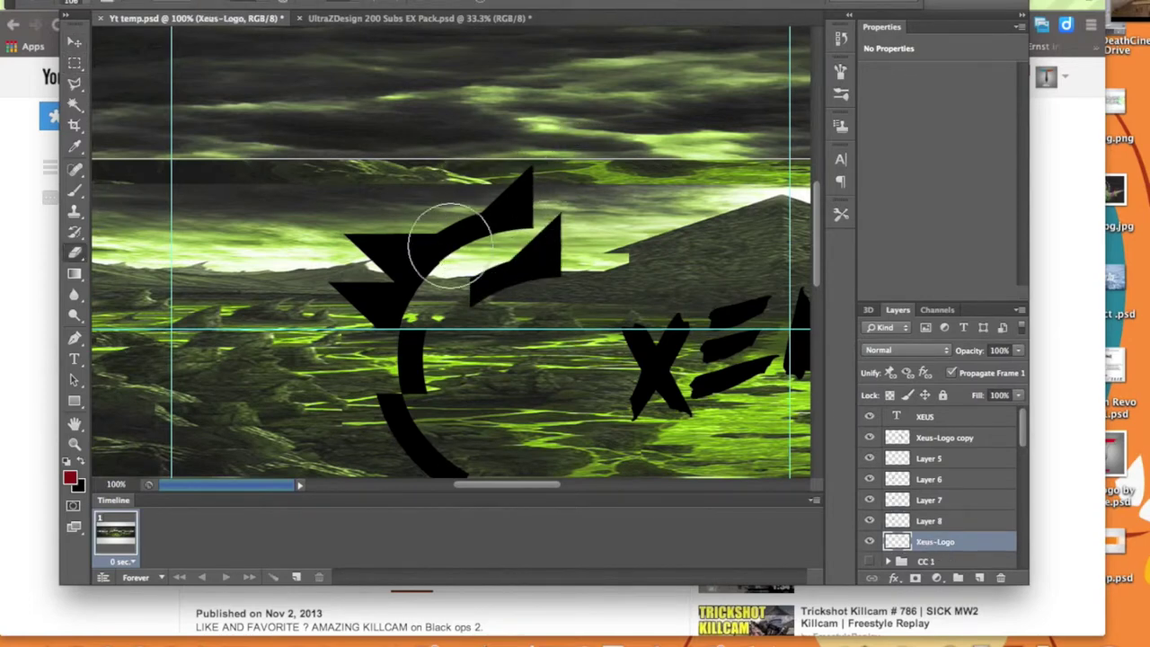
{"action": "left_click_drag", "start_coordinate": [462, 247], "coordinate": [171, 236]}
{"action": "key", "text": "alt+bracketright"}
{"action": "left_click_drag", "start_coordinate": [521, 242], "coordinate": [471, 220]}
{"action": "key", "text": "ctrl+minus"}
{"action": "left_click_drag", "start_coordinate": [303, 247], "coordinate": [301, 222]}
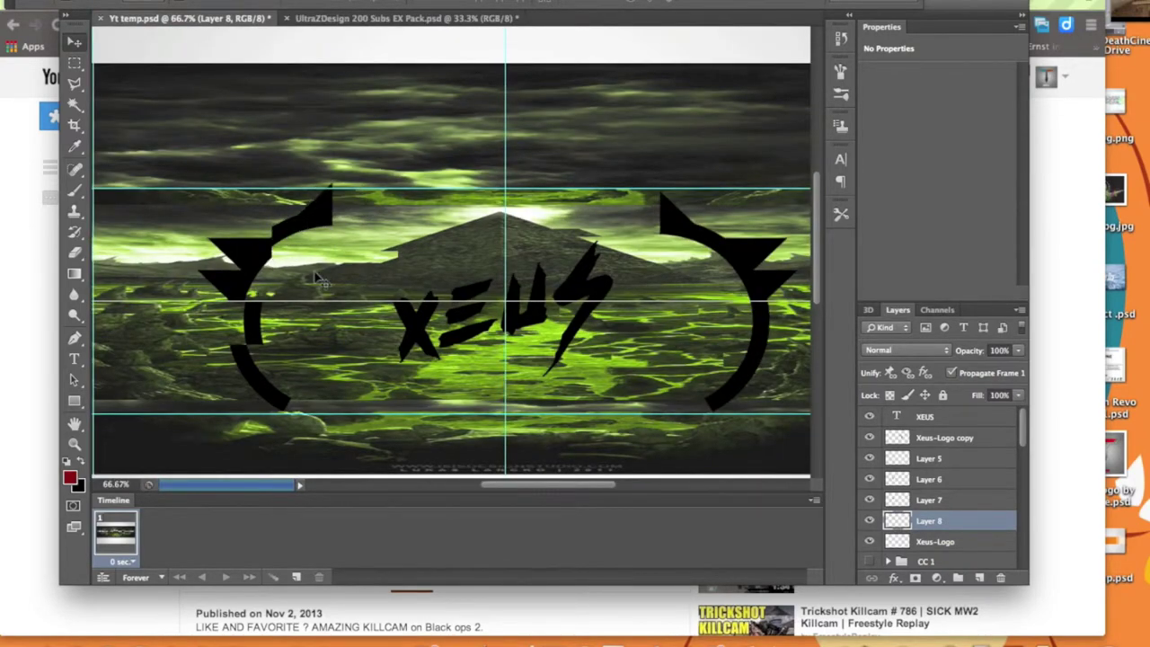
Try to merge Layers 5 to 8 into a single layer and undo the merge.
{"action": "scroll", "coordinate": [352, 307], "scroll_direction": "right", "scroll_amount": 5}
{"action": "left_click", "coordinate": [943, 459], "text": "shift"}
{"action": "left_click", "coordinate": [154, 3]}
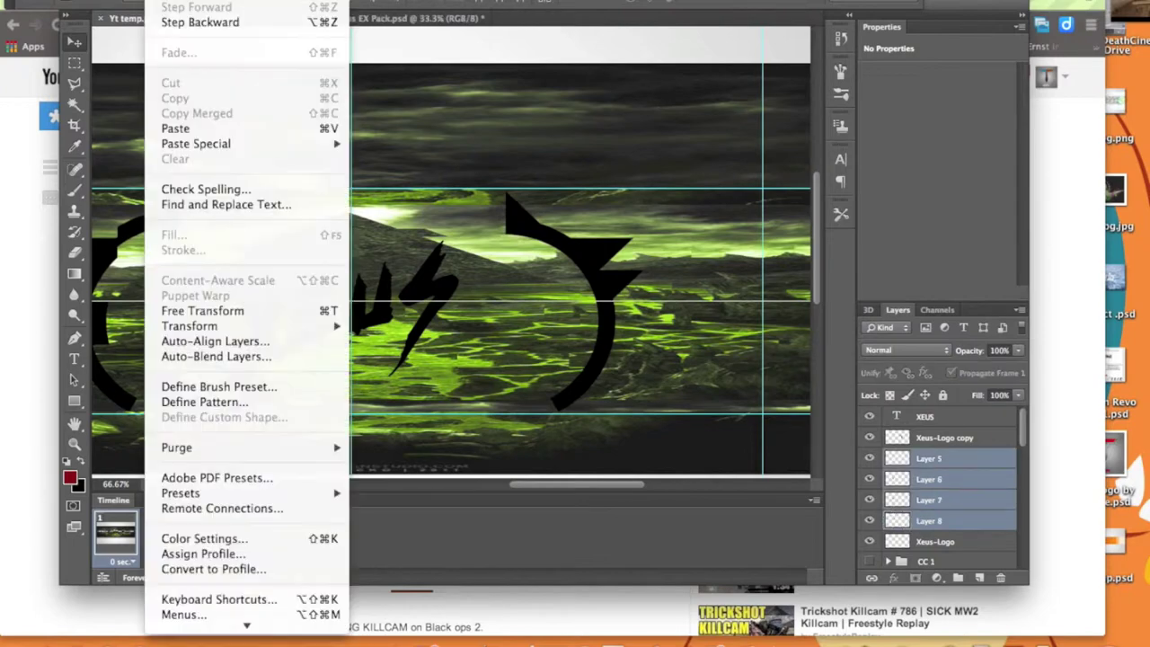
{"action": "mouse_move", "coordinate": [252, 3]}
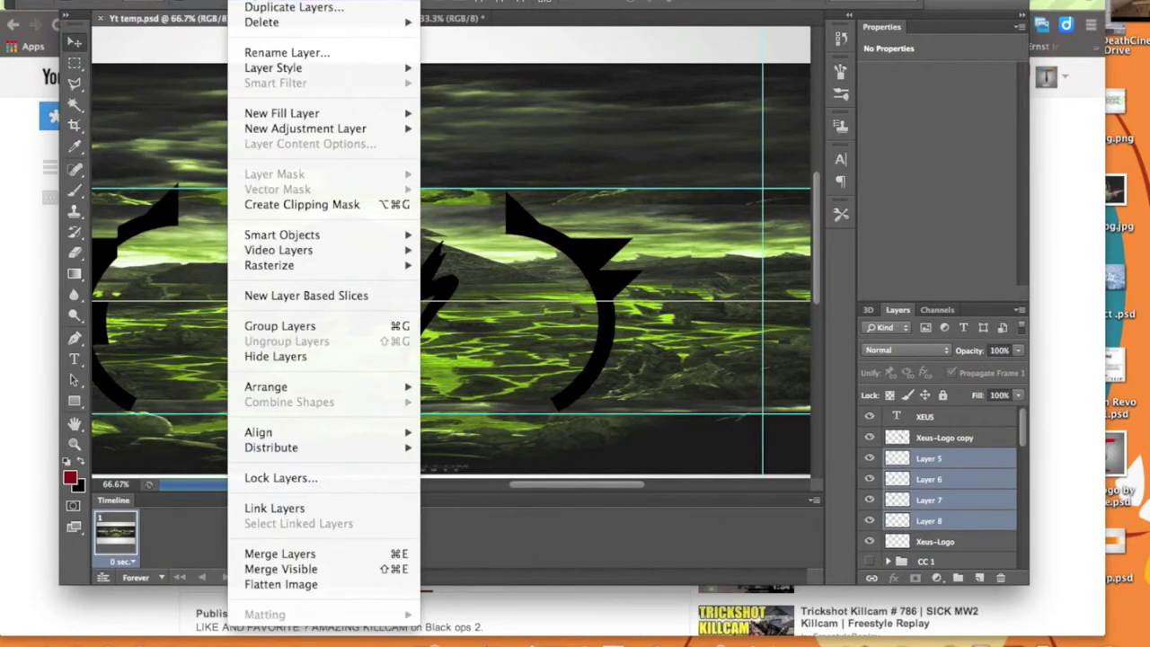
{"action": "left_click", "coordinate": [279, 553]}
{"action": "left_click", "coordinate": [122, 3]}
{"action": "right_click", "coordinate": [958, 458]}
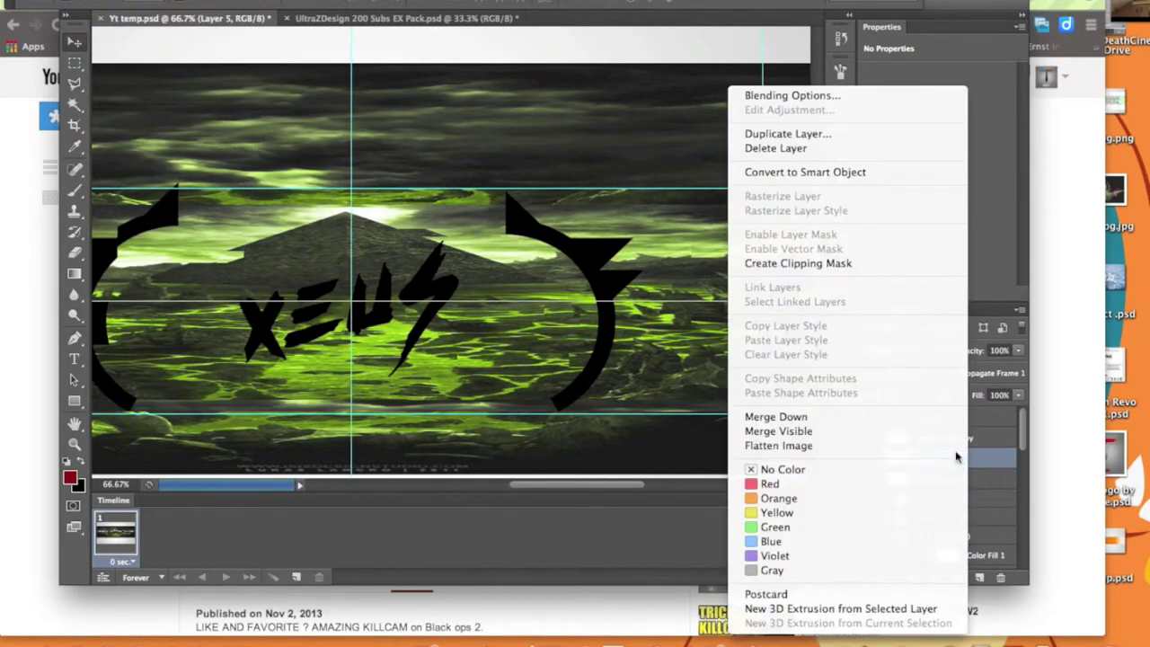
{"action": "left_click", "coordinate": [1021, 467]}
{"action": "key", "text": "super+z"}
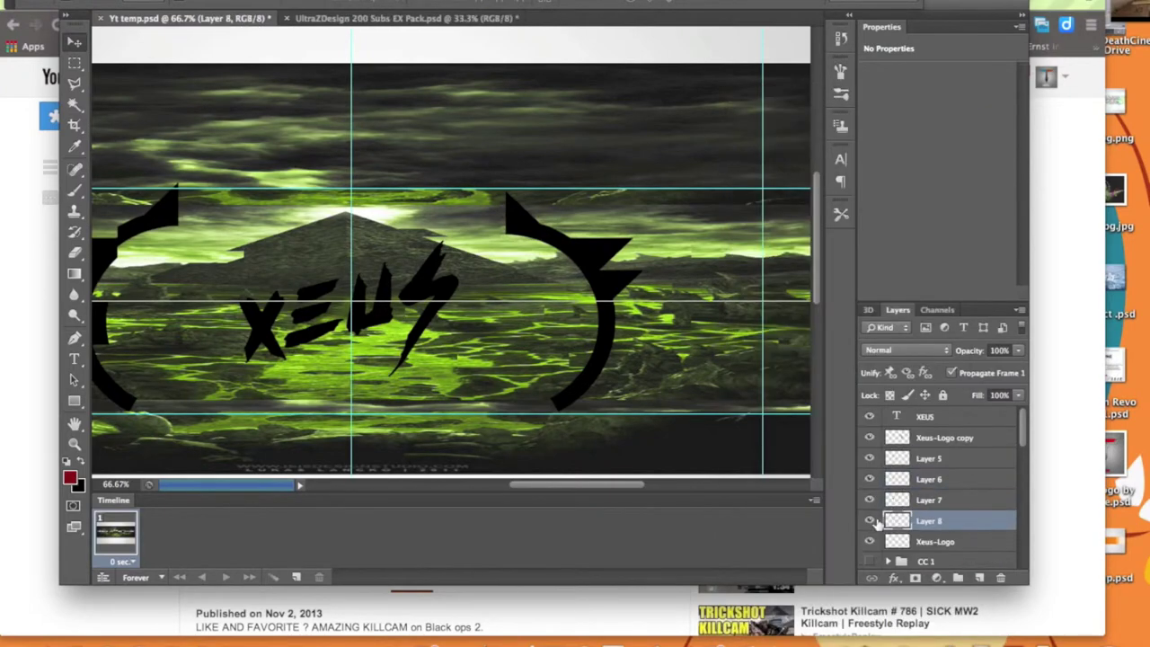
Duplicate Layer 8 and Layer 7 and move the copied arc tip and spikes up into the dark sky area.
{"action": "right_click", "coordinate": [952, 529]}
{"action": "left_click", "coordinate": [700, 225]}
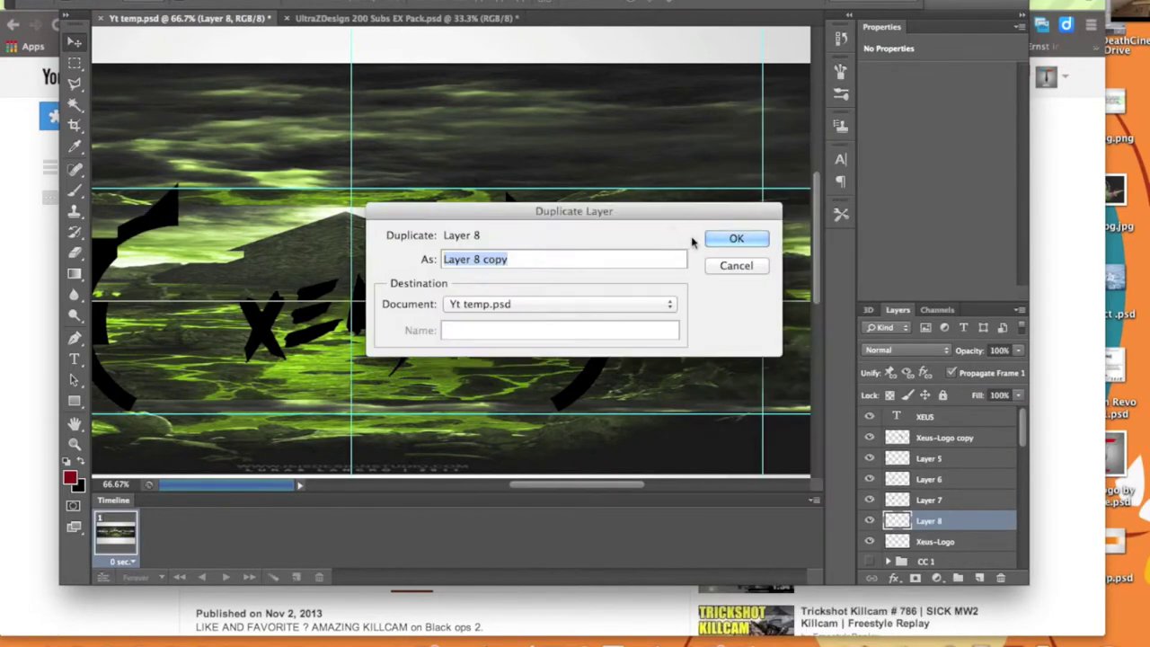
{"action": "left_click", "coordinate": [733, 239]}
{"action": "right_click", "coordinate": [952, 522]}
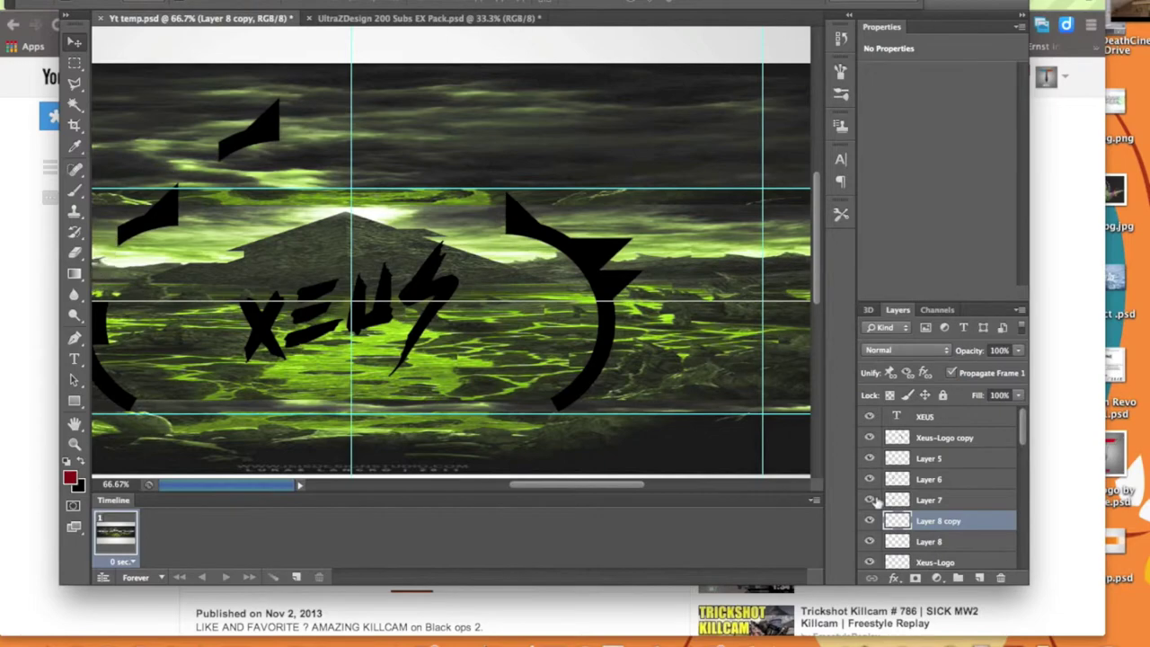
{"action": "right_click", "coordinate": [925, 499]}
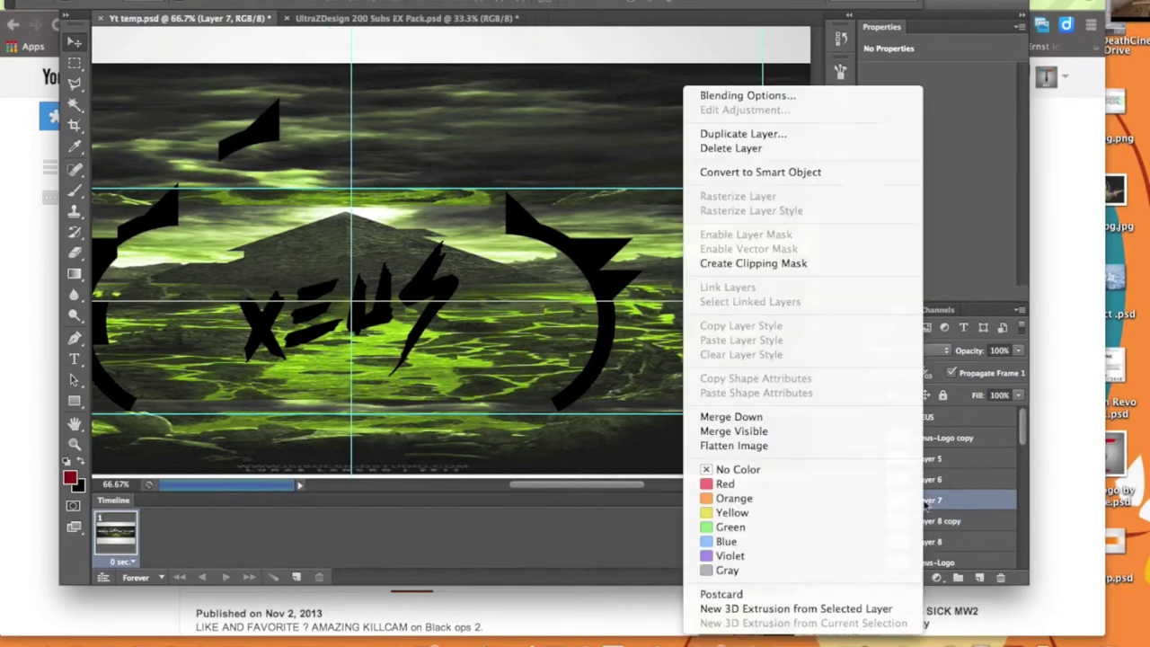
{"action": "left_click", "coordinate": [769, 135]}
{"action": "key", "text": "Return"}
{"action": "left_click_drag", "start_coordinate": [410, 167], "coordinate": [521, 121]}
Duplicate Layer 6 and Layer 5, placing the small segment copy beside the copied spikes and the lower arc copy near the right arc.
{"action": "right_click", "coordinate": [930, 479]}
{"action": "left_click", "coordinate": [753, 134]}
{"action": "key", "text": "Return"}
{"action": "left_click_drag", "start_coordinate": [753, 148], "coordinate": [454, 175]}
{"action": "right_click", "coordinate": [916, 459]}
{"action": "left_click", "coordinate": [736, 135]}
{"action": "key", "text": "Return"}
{"action": "left_click_drag", "start_coordinate": [527, 218], "coordinate": [447, 281]}
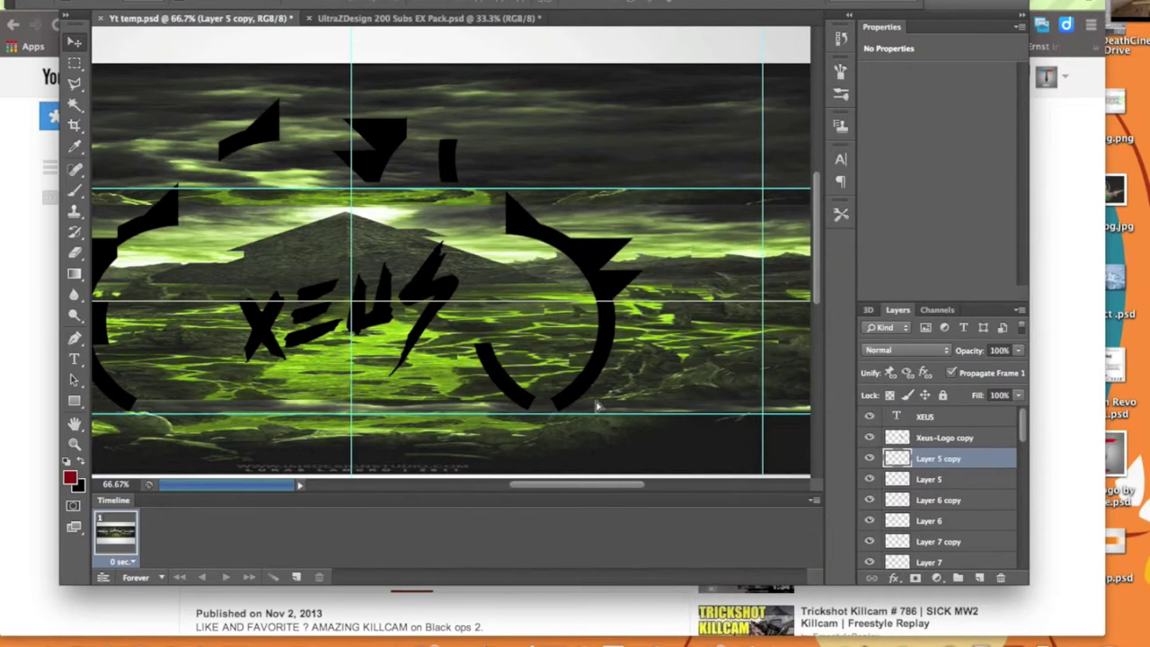
Flip the Layer 5 copy horizontally and place it over the lower end of the right arc, slightly offset inward.
{"action": "left_click_drag", "start_coordinate": [596, 406], "coordinate": [629, 407]}
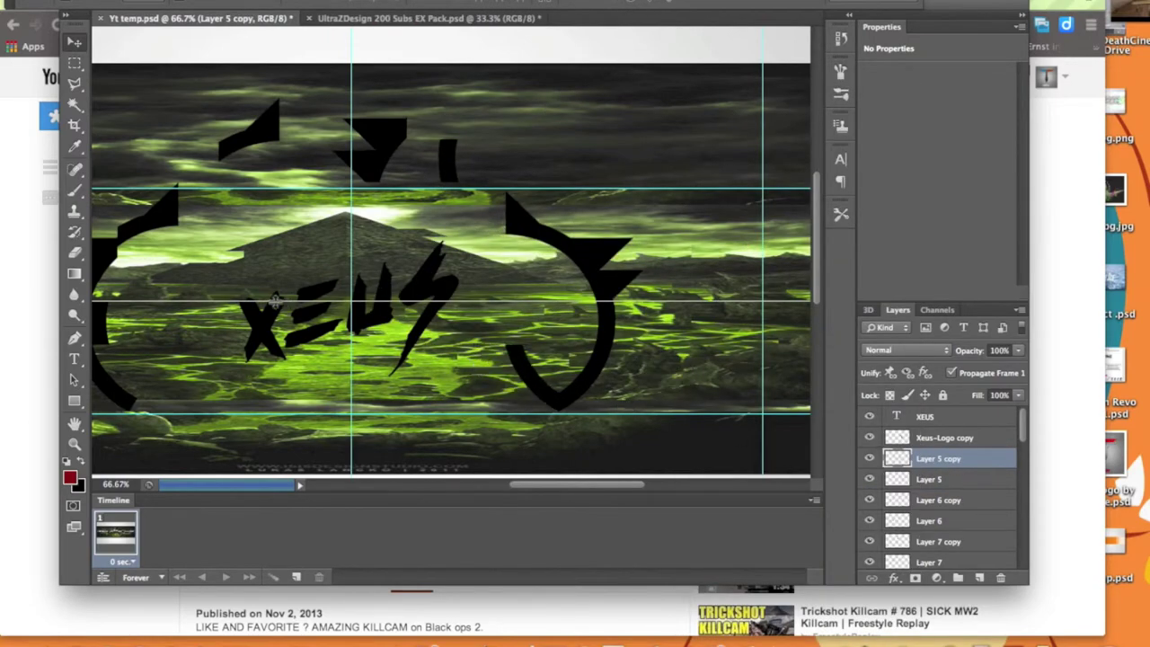
{"action": "left_click", "coordinate": [171, 0]}
{"action": "left_click", "coordinate": [552, 386]}
{"action": "left_click_drag", "start_coordinate": [552, 386], "coordinate": [575, 398]}
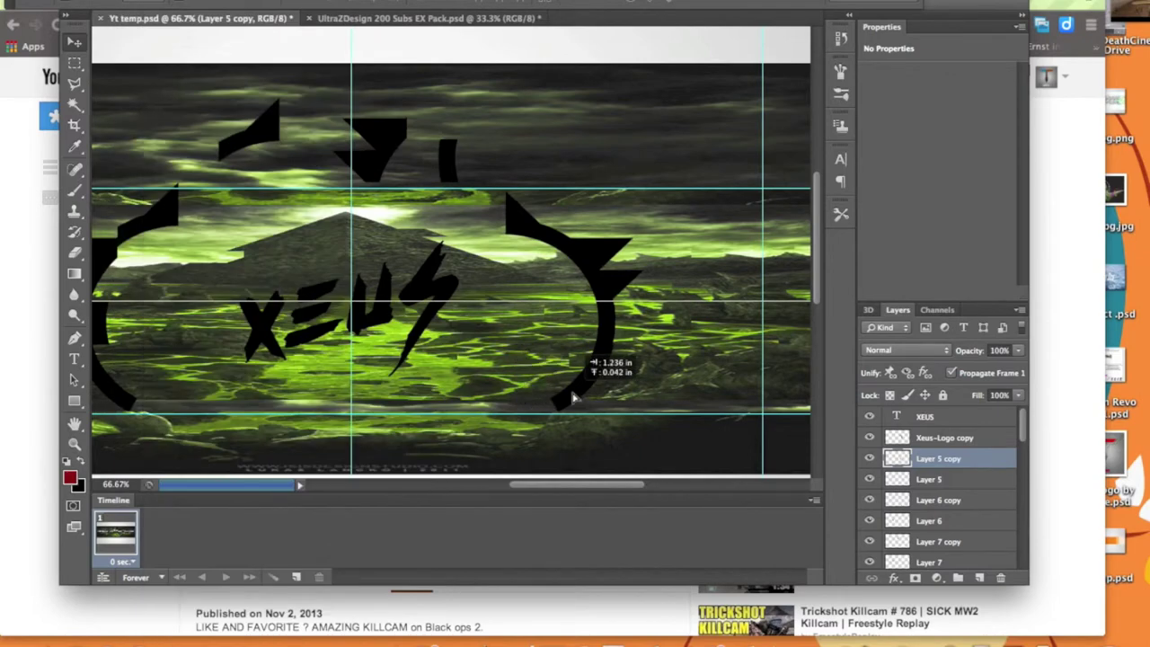
Flip the Layer 6 copy horizontally and place it over the middle of the right arc, just above the lower arc piece.
{"action": "left_click", "coordinate": [925, 499]}
{"action": "left_click", "coordinate": [126, 0]}
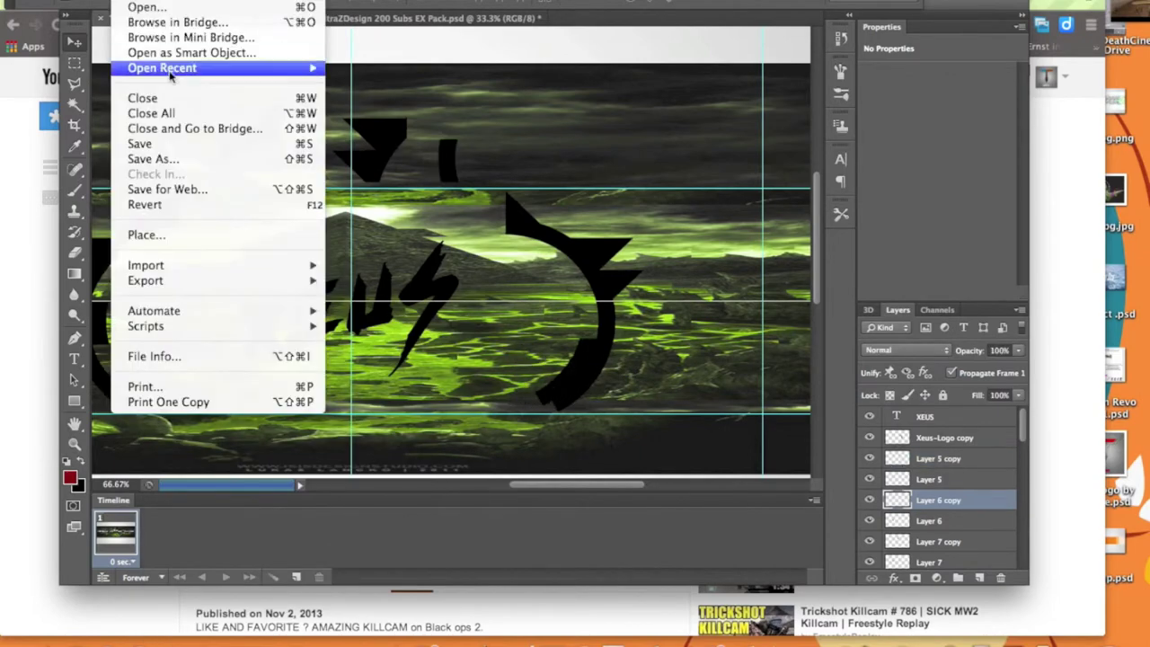
{"action": "left_click", "coordinate": [449, 184]}
{"action": "left_click_drag", "start_coordinate": [450, 184], "coordinate": [605, 333]}
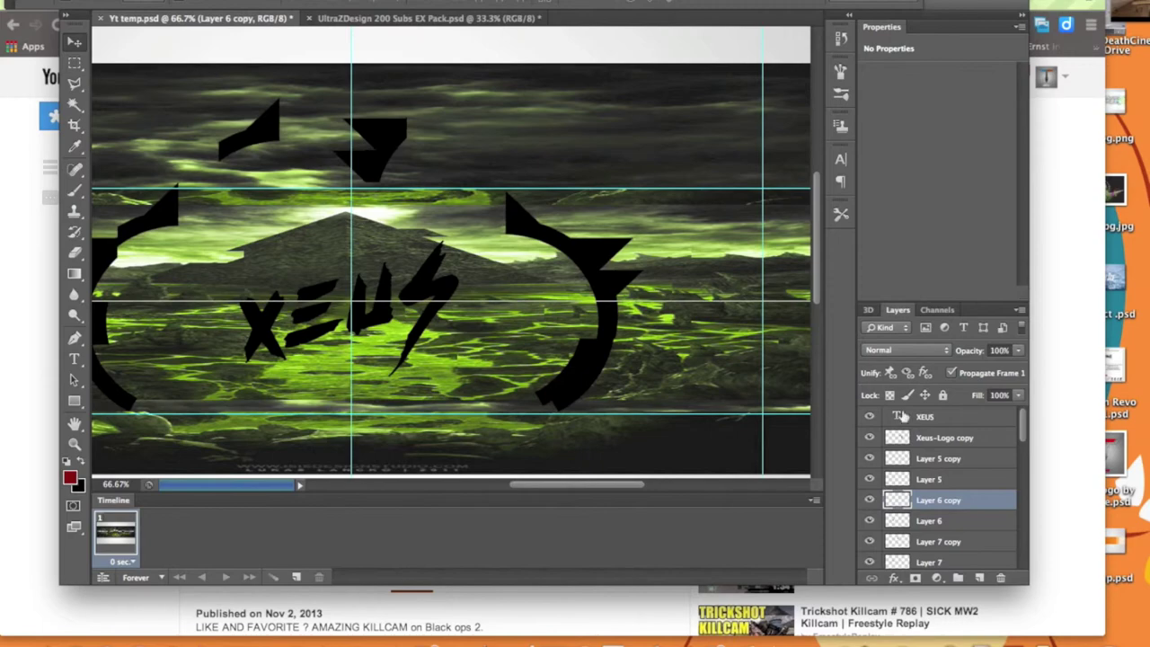
{"action": "left_click", "coordinate": [879, 460]}
{"action": "left_click", "coordinate": [117, 0]}
{"action": "key", "text": "Escape"}
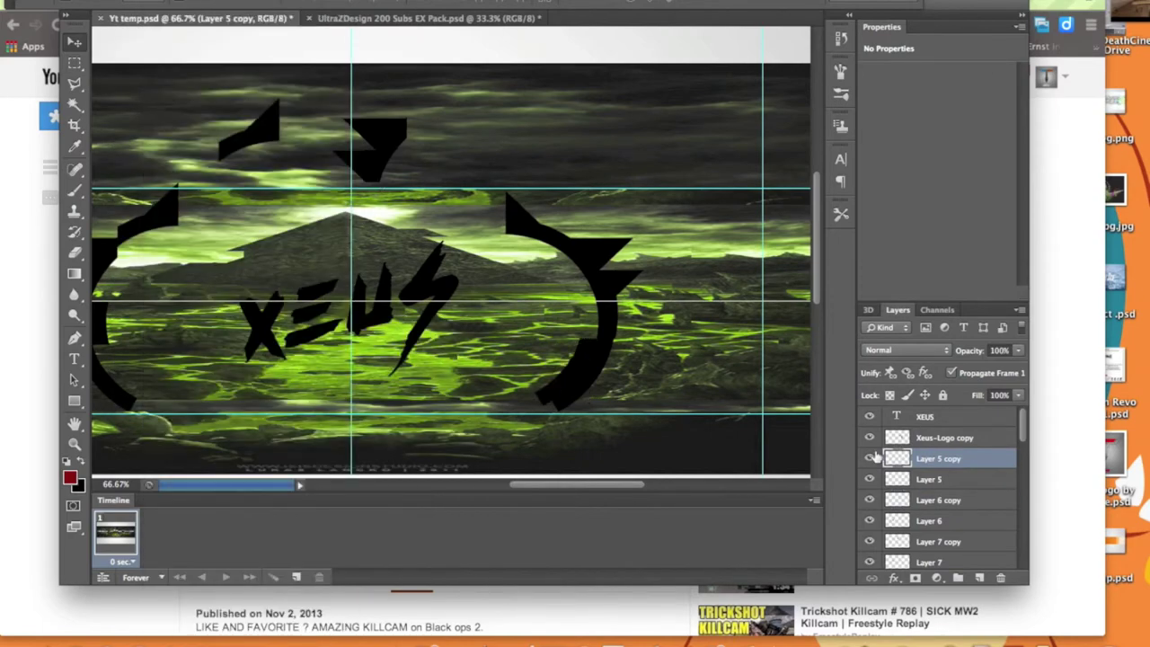
Flip the Layer 7 copy horizontally and move the spikes over the right arc's original spikes.
{"action": "right_click", "coordinate": [911, 541]}
{"action": "left_click", "coordinate": [732, 133]}
{"action": "left_click", "coordinate": [735, 264]}
{"action": "left_click", "coordinate": [126, 0]}
{"action": "key", "text": "Escape"}
{"action": "left_click_drag", "start_coordinate": [501, 241], "coordinate": [602, 269]}
Flip the Layer 8 copy horizontally, place it over the right arc's upper tip and hide the Xeus-Logo copy layer.
{"action": "left_click", "coordinate": [157, 0]}
{"action": "mouse_move", "coordinate": [234, 327]}
{"action": "left_click", "coordinate": [403, 523]}
{"action": "left_click_drag", "start_coordinate": [593, 323], "coordinate": [582, 378]}
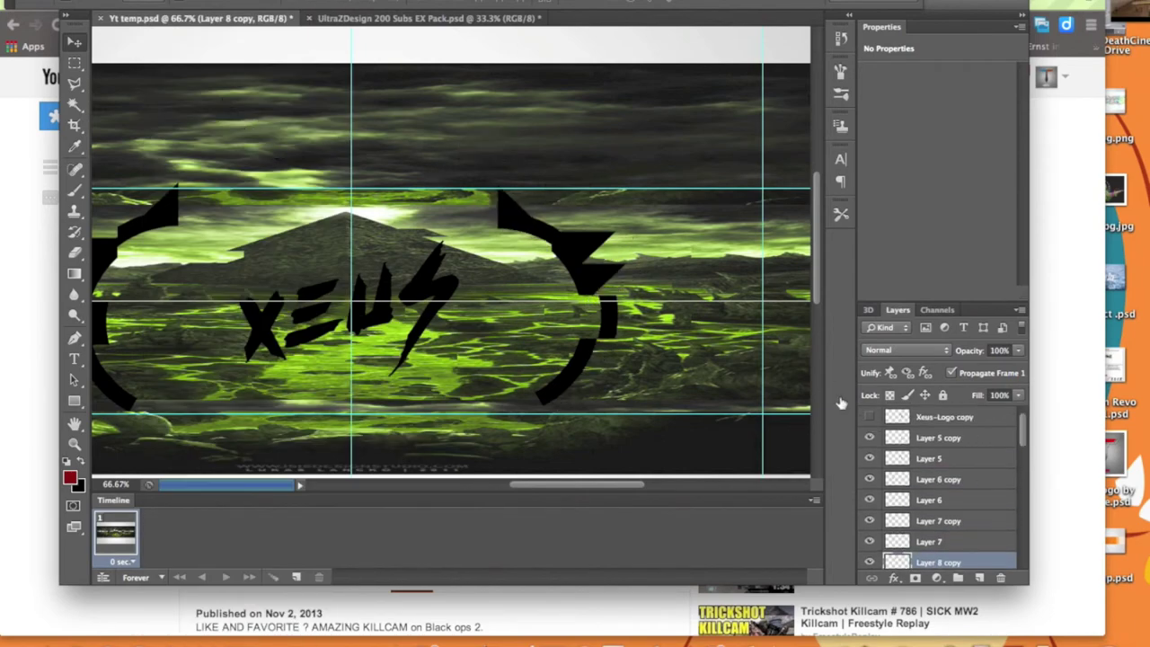
Shift the Layer 7 copy spikes outward to the right and the Layer 8 copy tip right and slightly down.
{"action": "left_click", "coordinate": [888, 520]}
{"action": "left_click_drag", "start_coordinate": [611, 261], "coordinate": [647, 257]}
{"action": "left_click", "coordinate": [934, 558]}
{"action": "left_click_drag", "start_coordinate": [557, 238], "coordinate": [503, 250]}
{"action": "scroll", "coordinate": [497, 244], "scroll_direction": "left", "scroll_amount": 5}
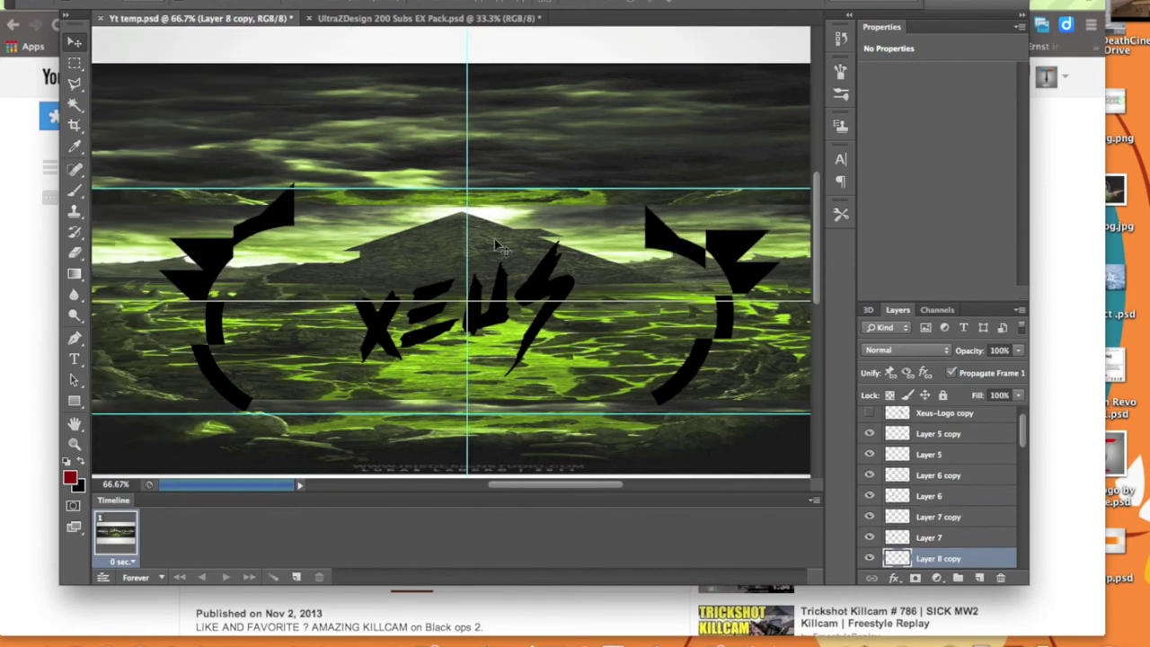